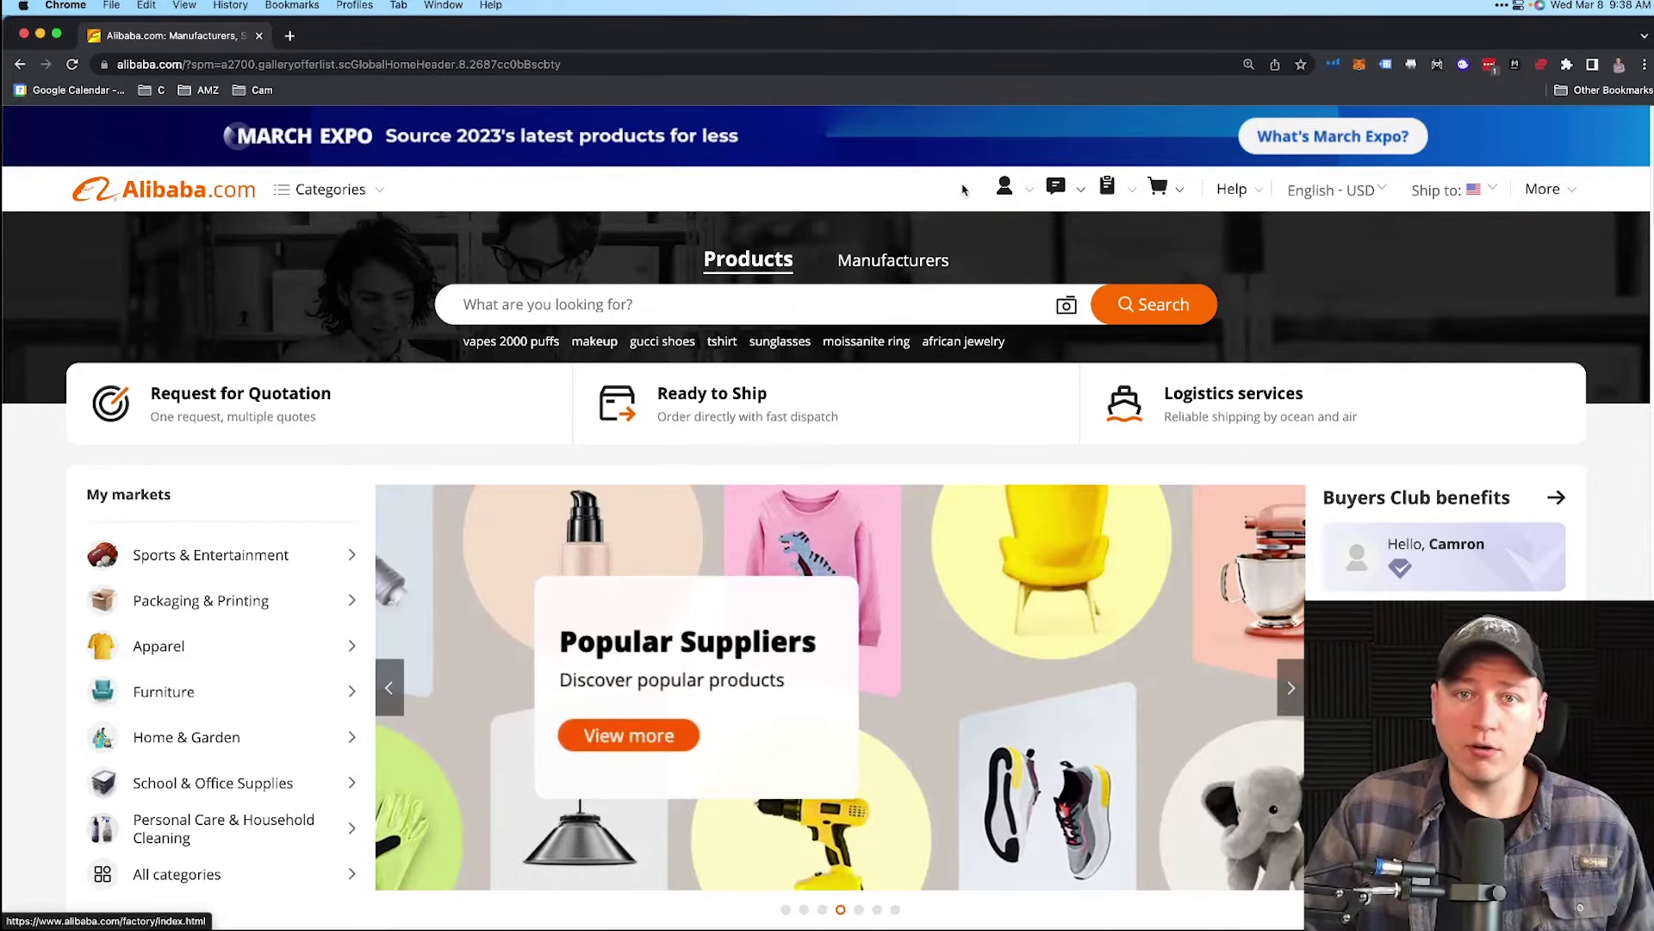
- Open the orders list and view the full details of the closed order
mouse_move(1002, 190)
left_click(833, 401)
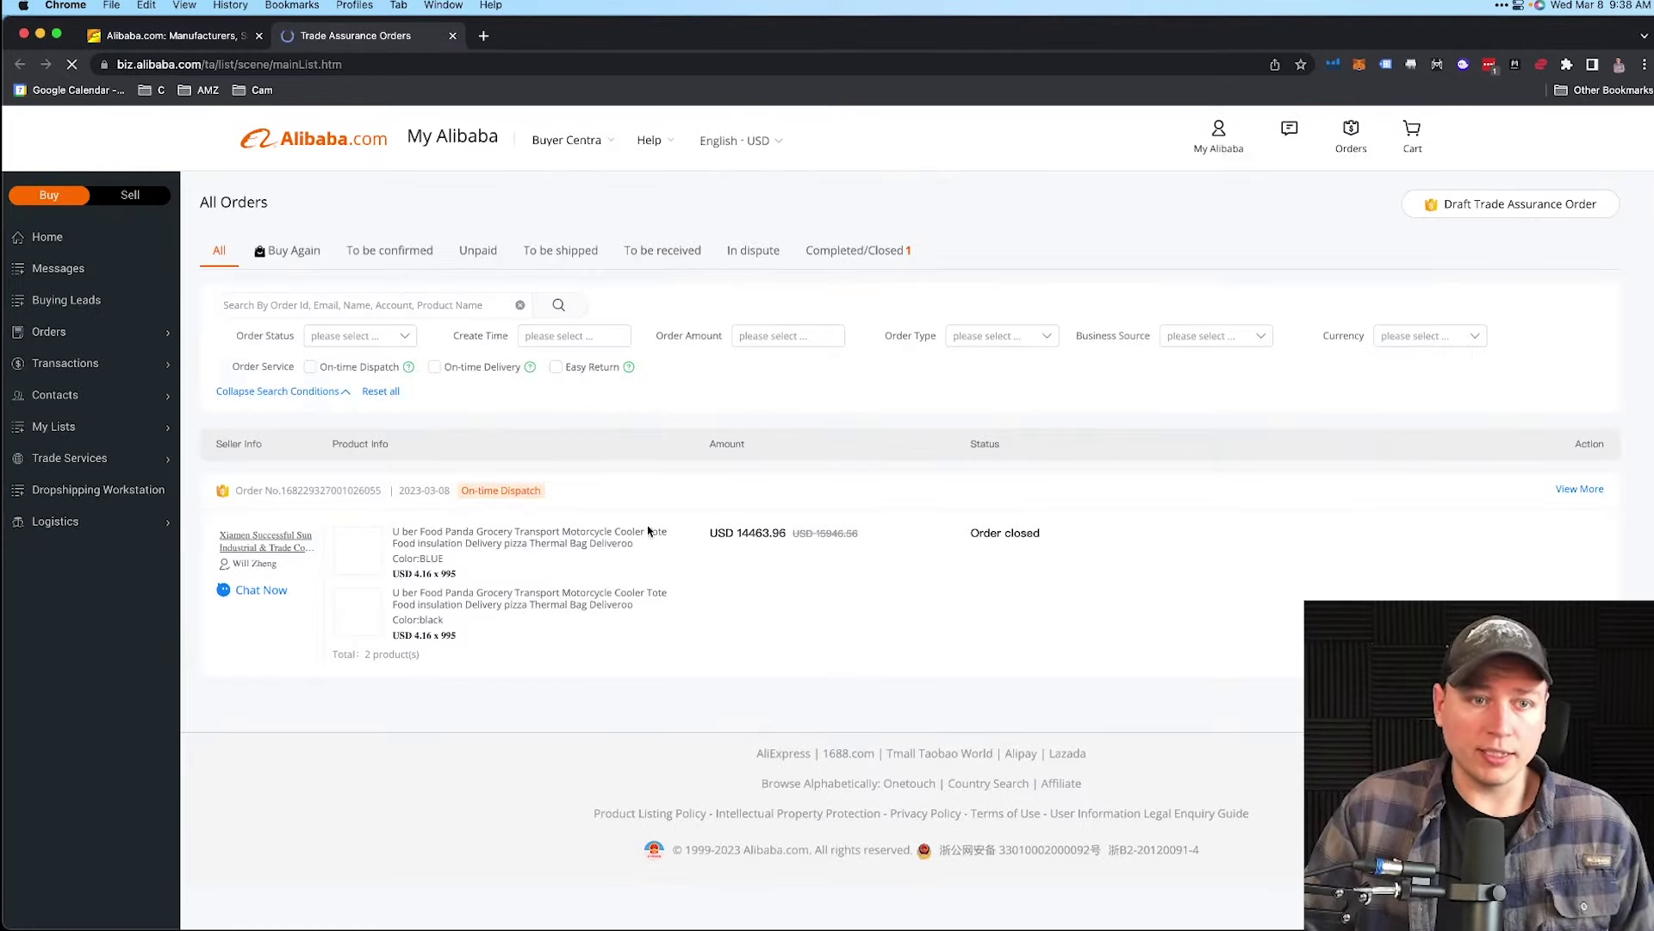
left_click(737, 646)
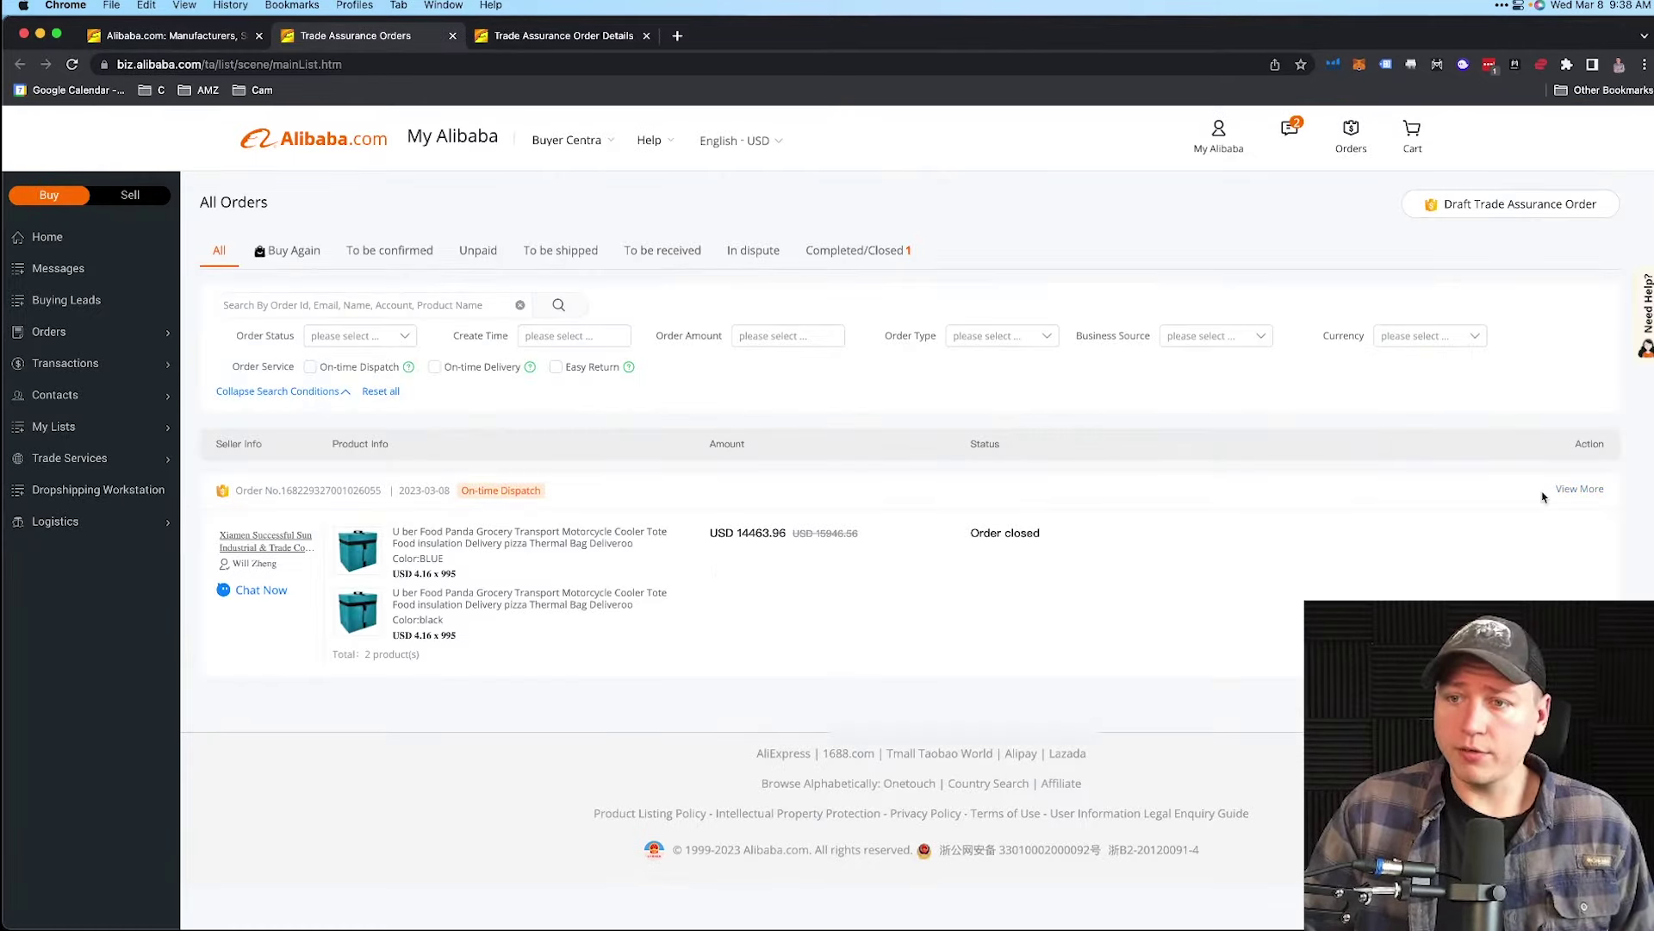
left_click(1580, 488)
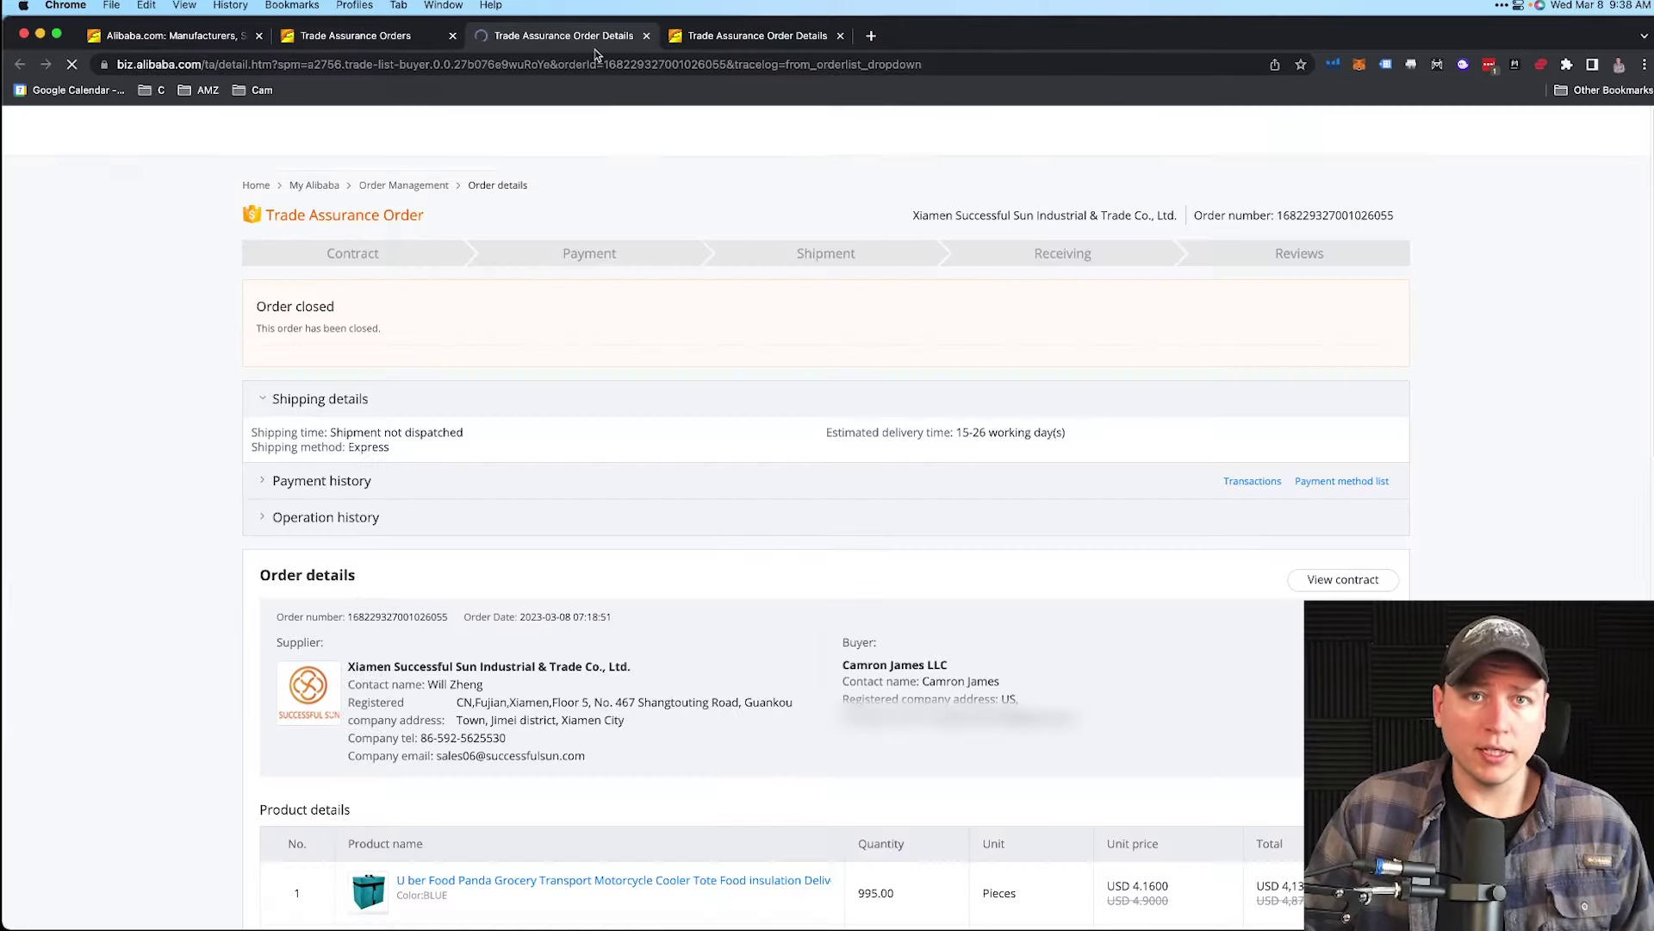
- Scroll to the payment terms and highlight the USD 15,924.82 amount due
scroll(687, 492, "down", 1)
scroll(687, 492, "down", 15)
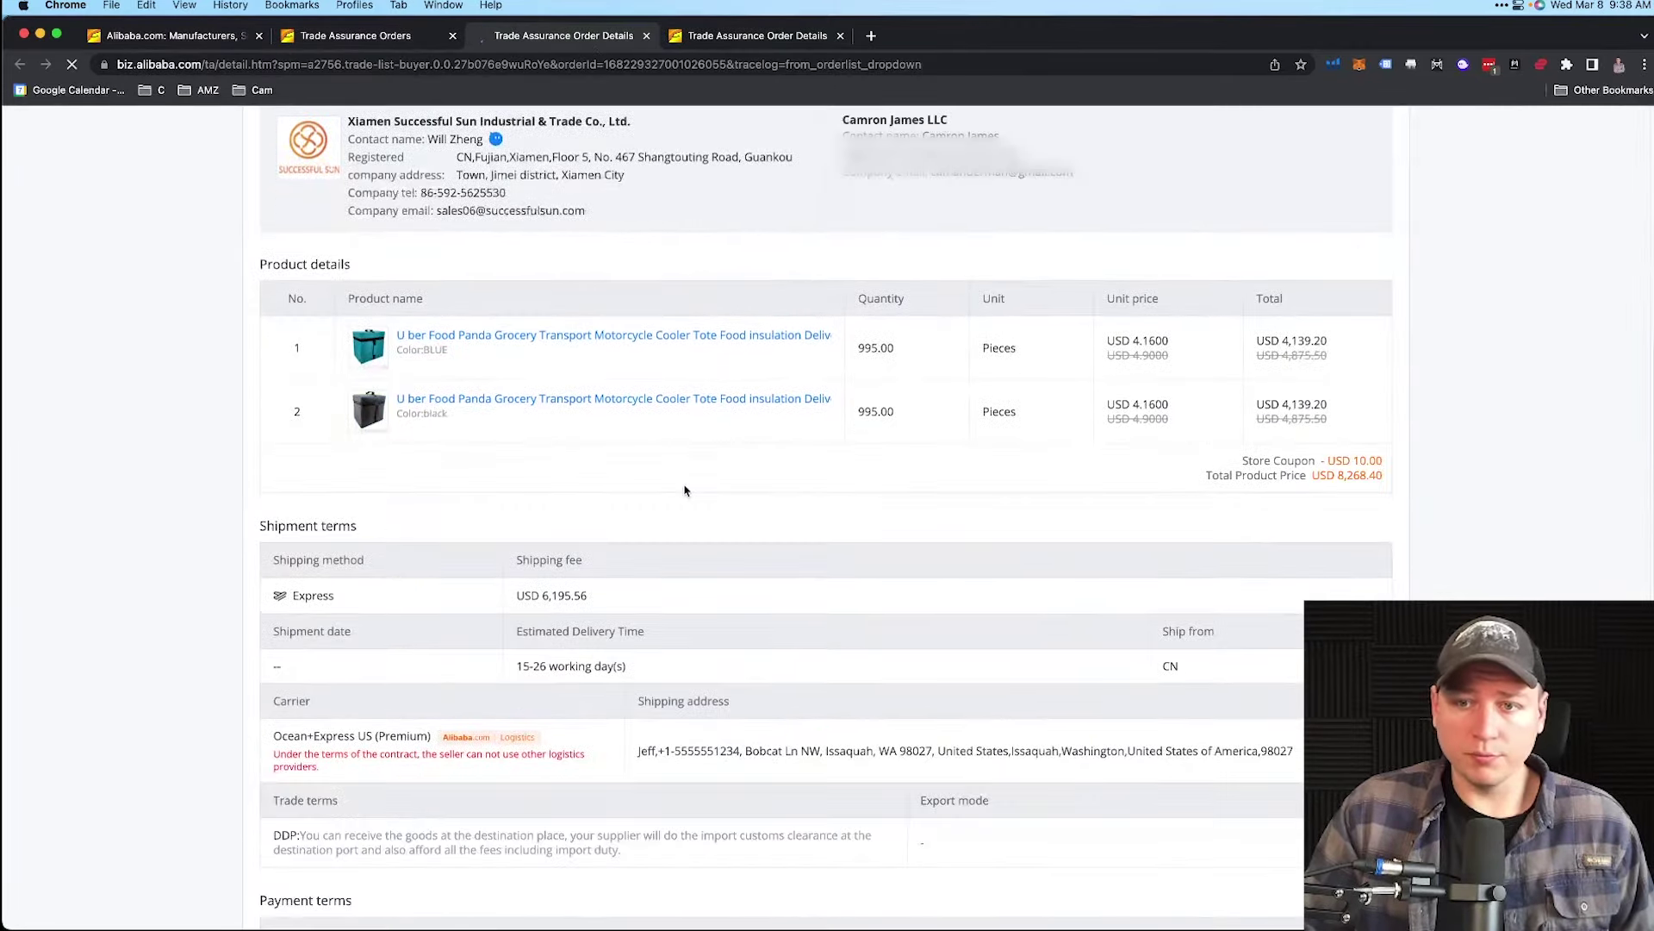
scroll(573, 532, "down", 1)
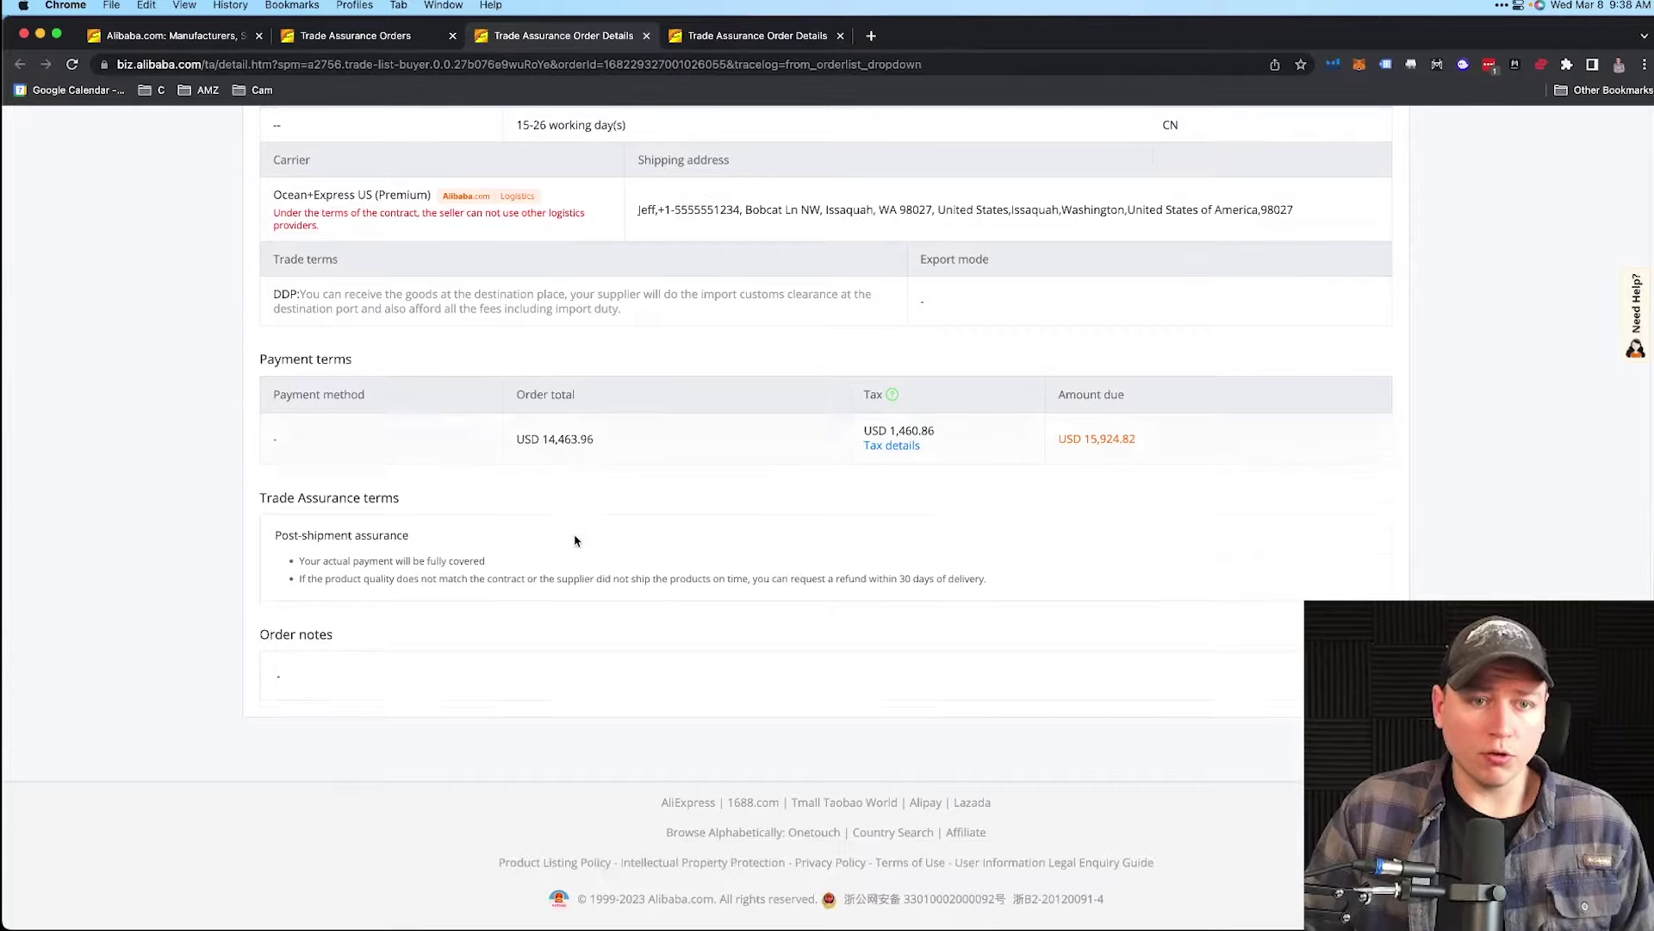
left_click_drag(603, 442, 541, 442)
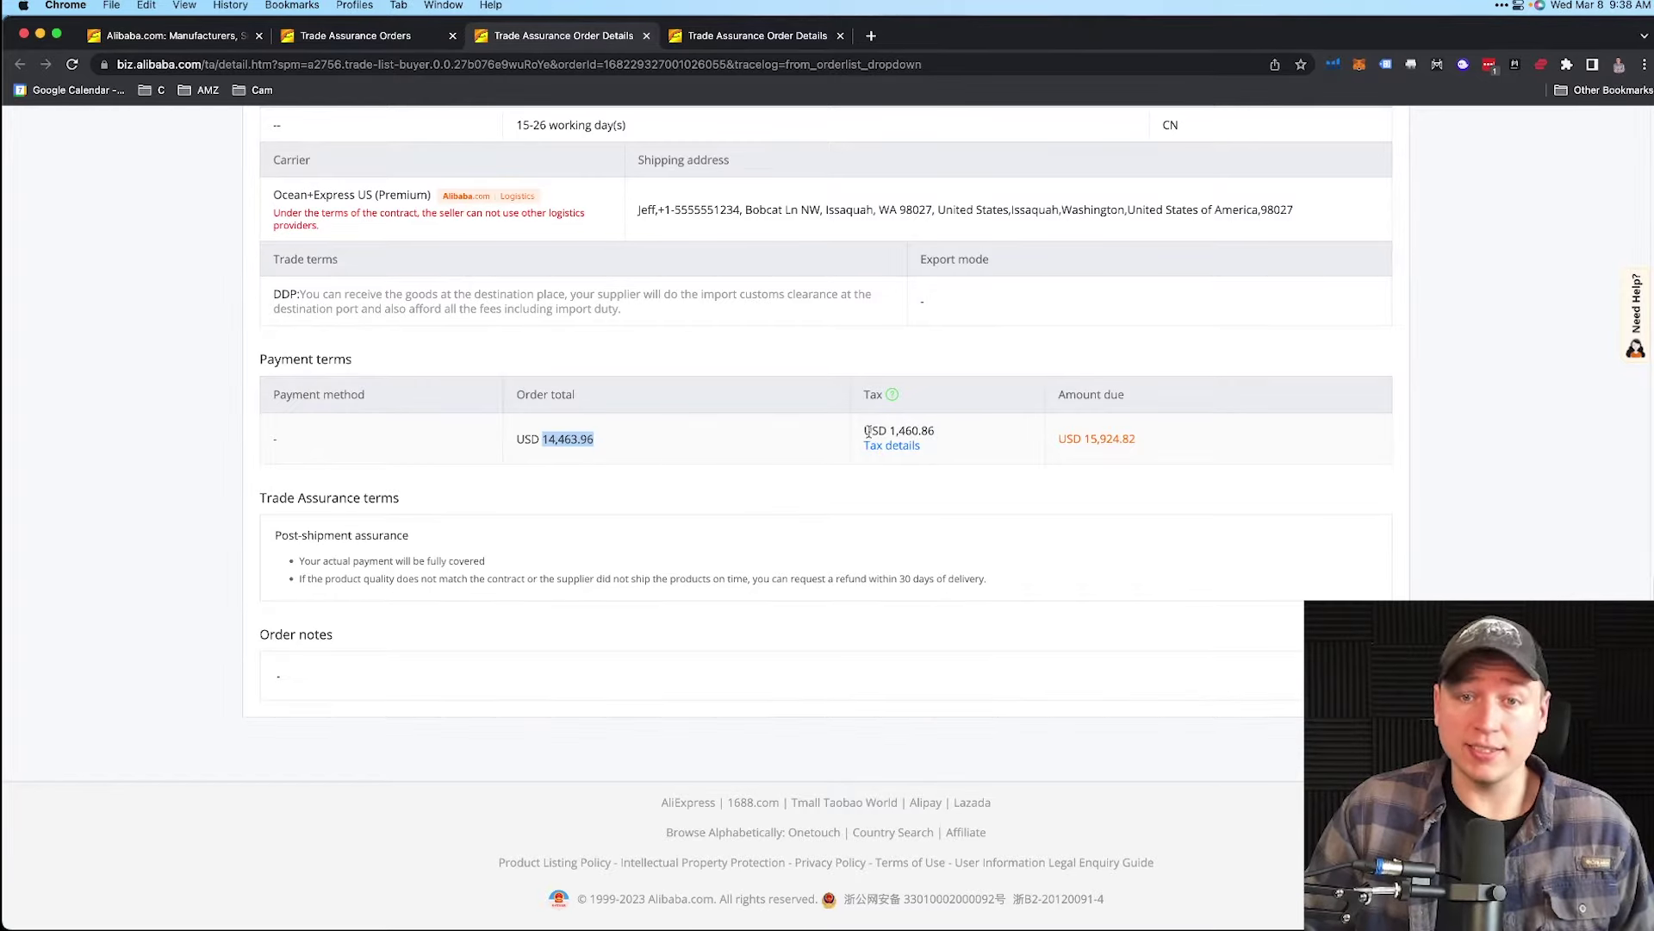
left_click_drag(1059, 441, 1150, 443)
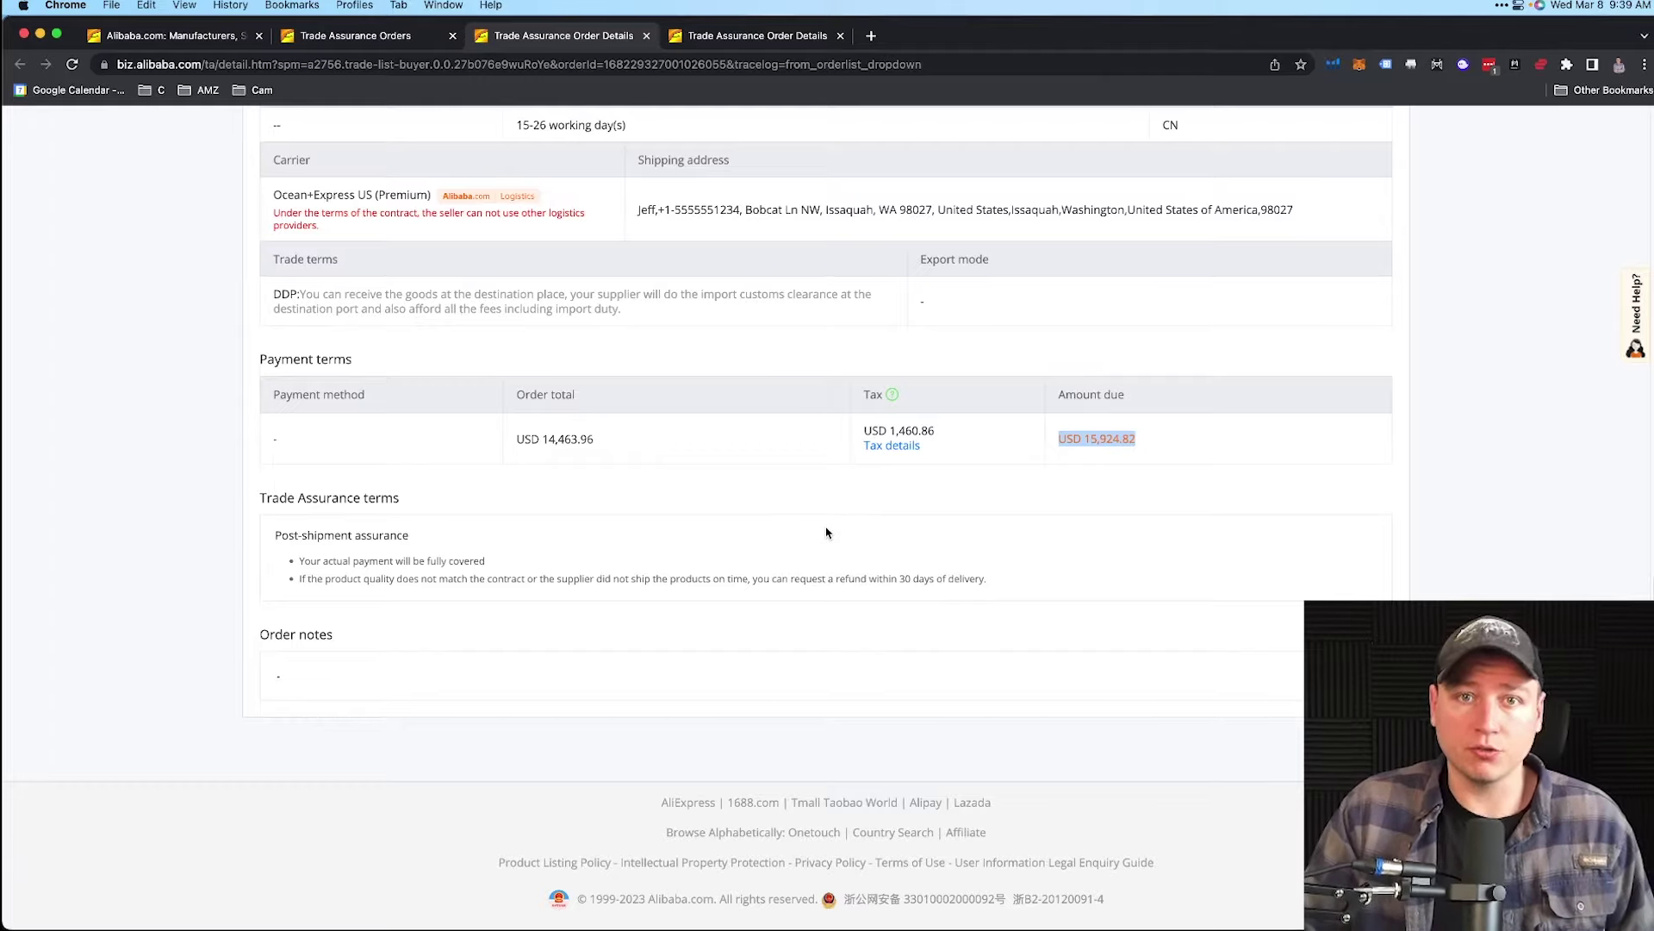
- From My Alibaba, open Orders > Tax Information and choose Add or modify US sales tax exemption
scroll(827, 530, "up", 10)
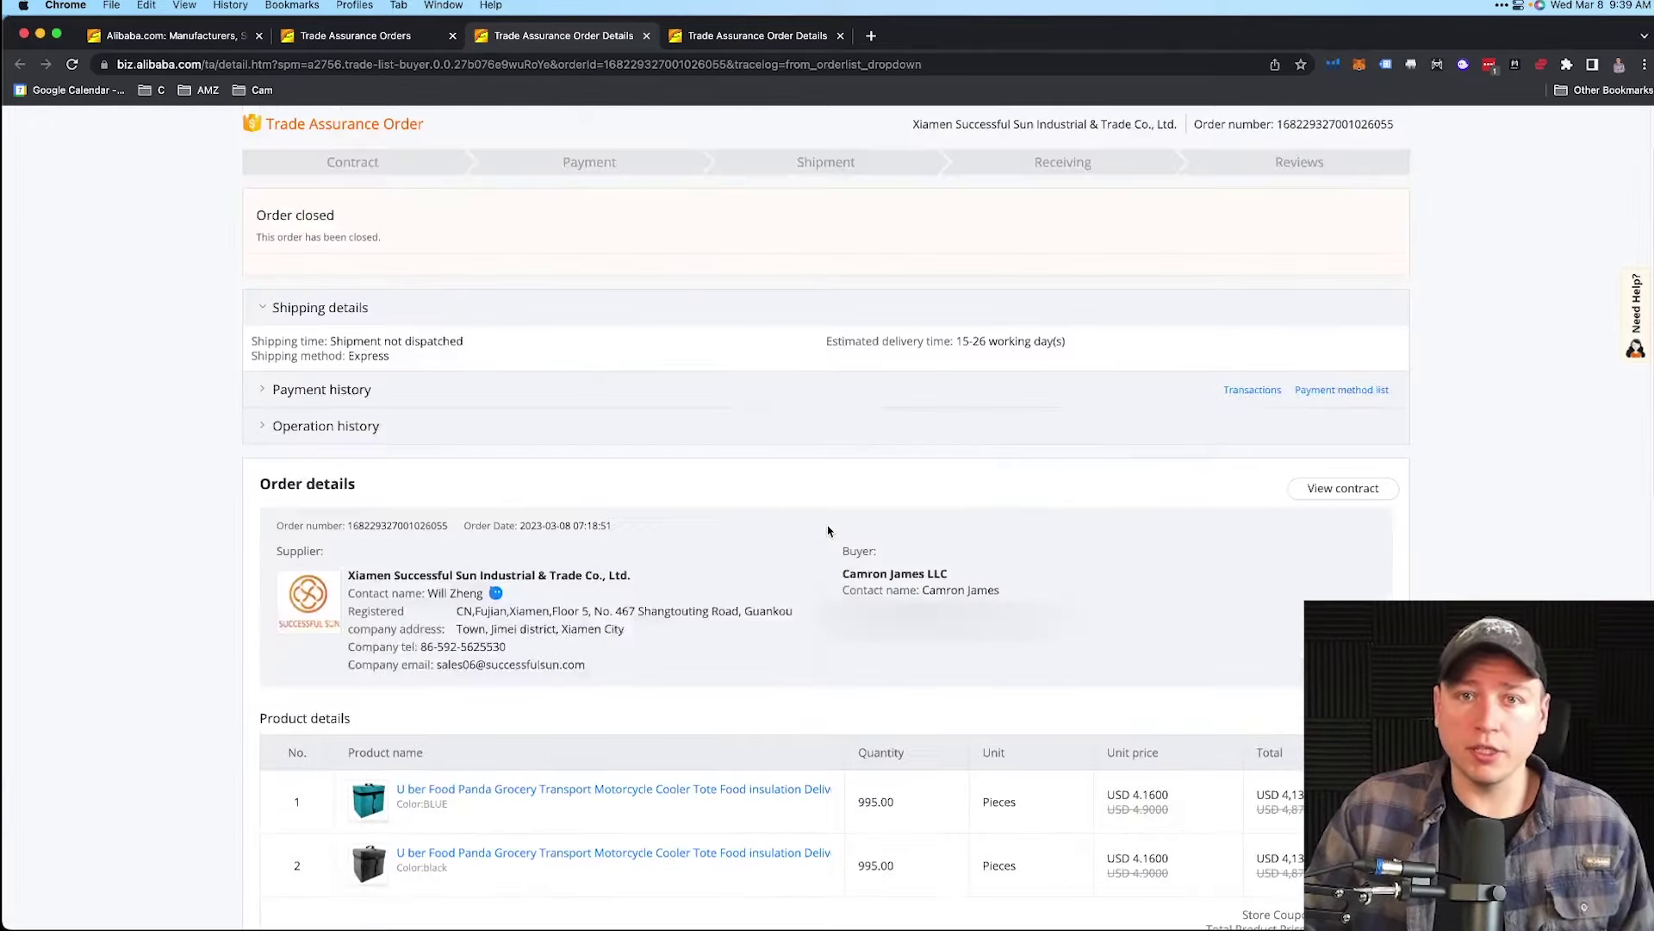
mouse_move(1206, 142)
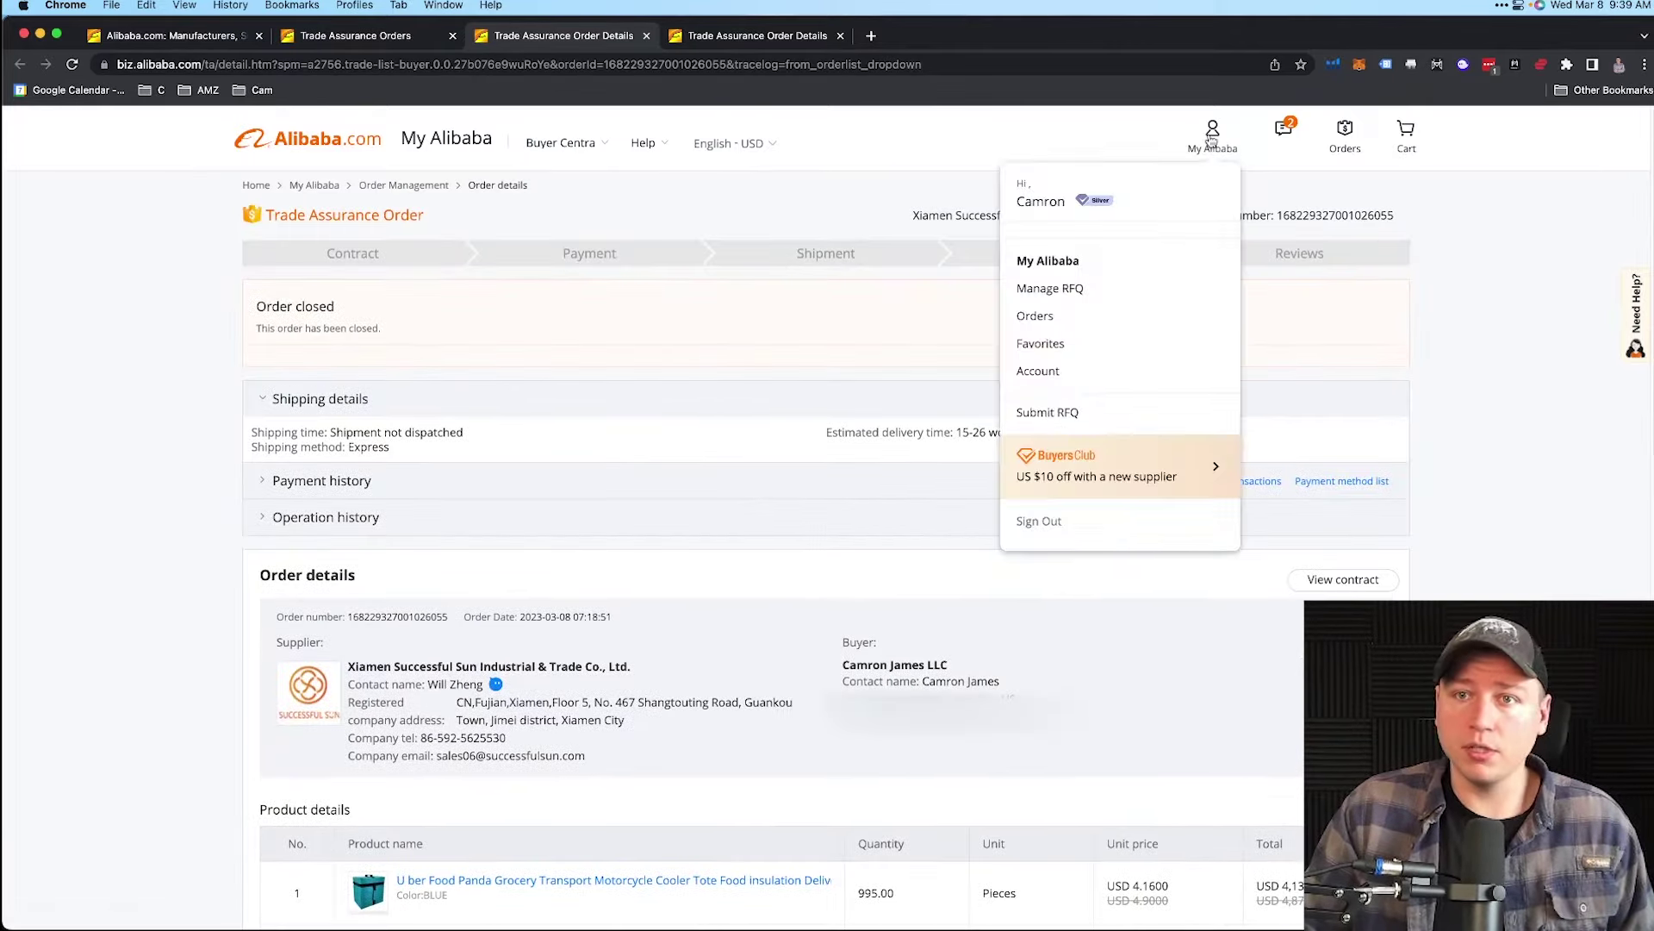
left_click(1058, 264)
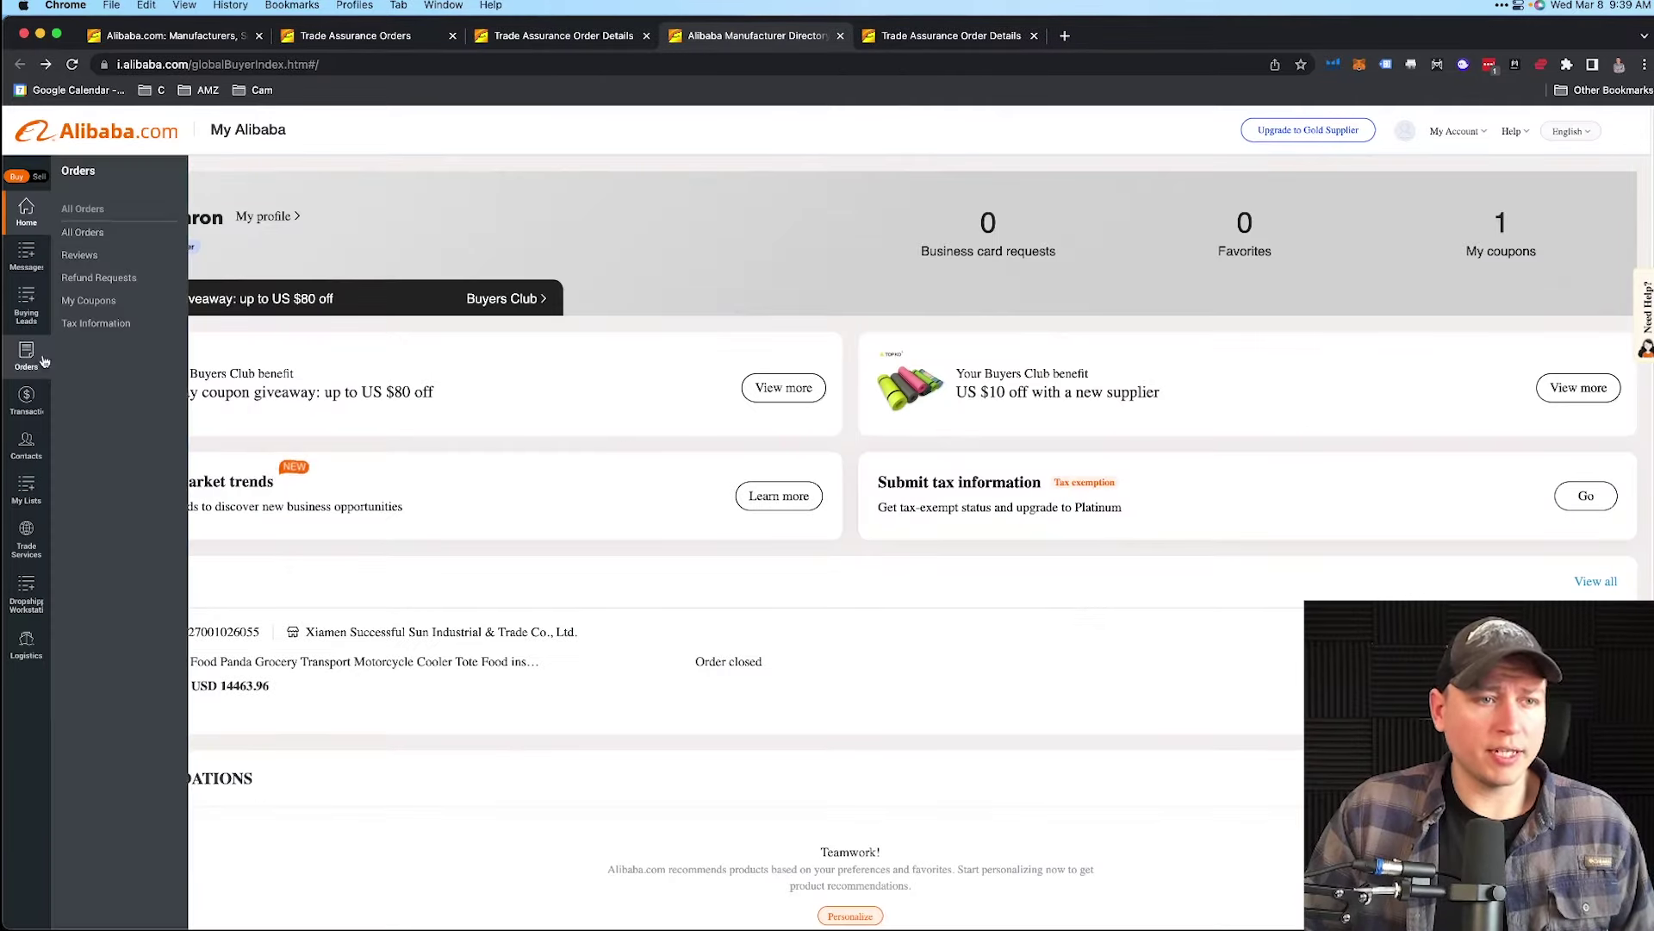
mouse_move(47, 355)
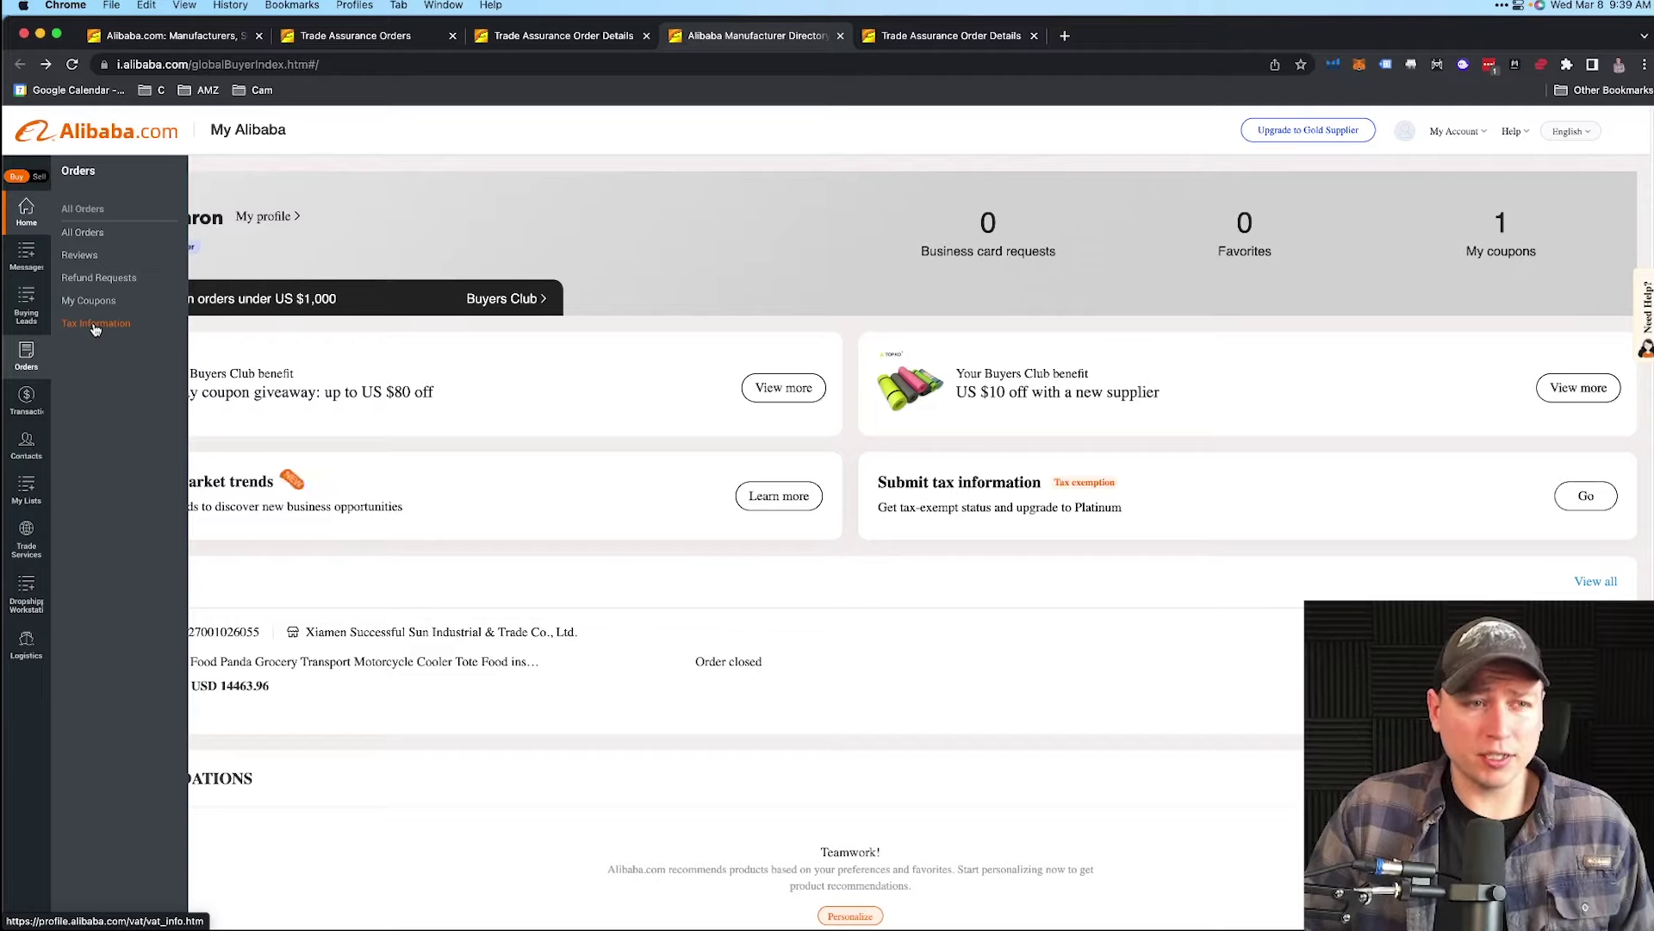
left_click(95, 325)
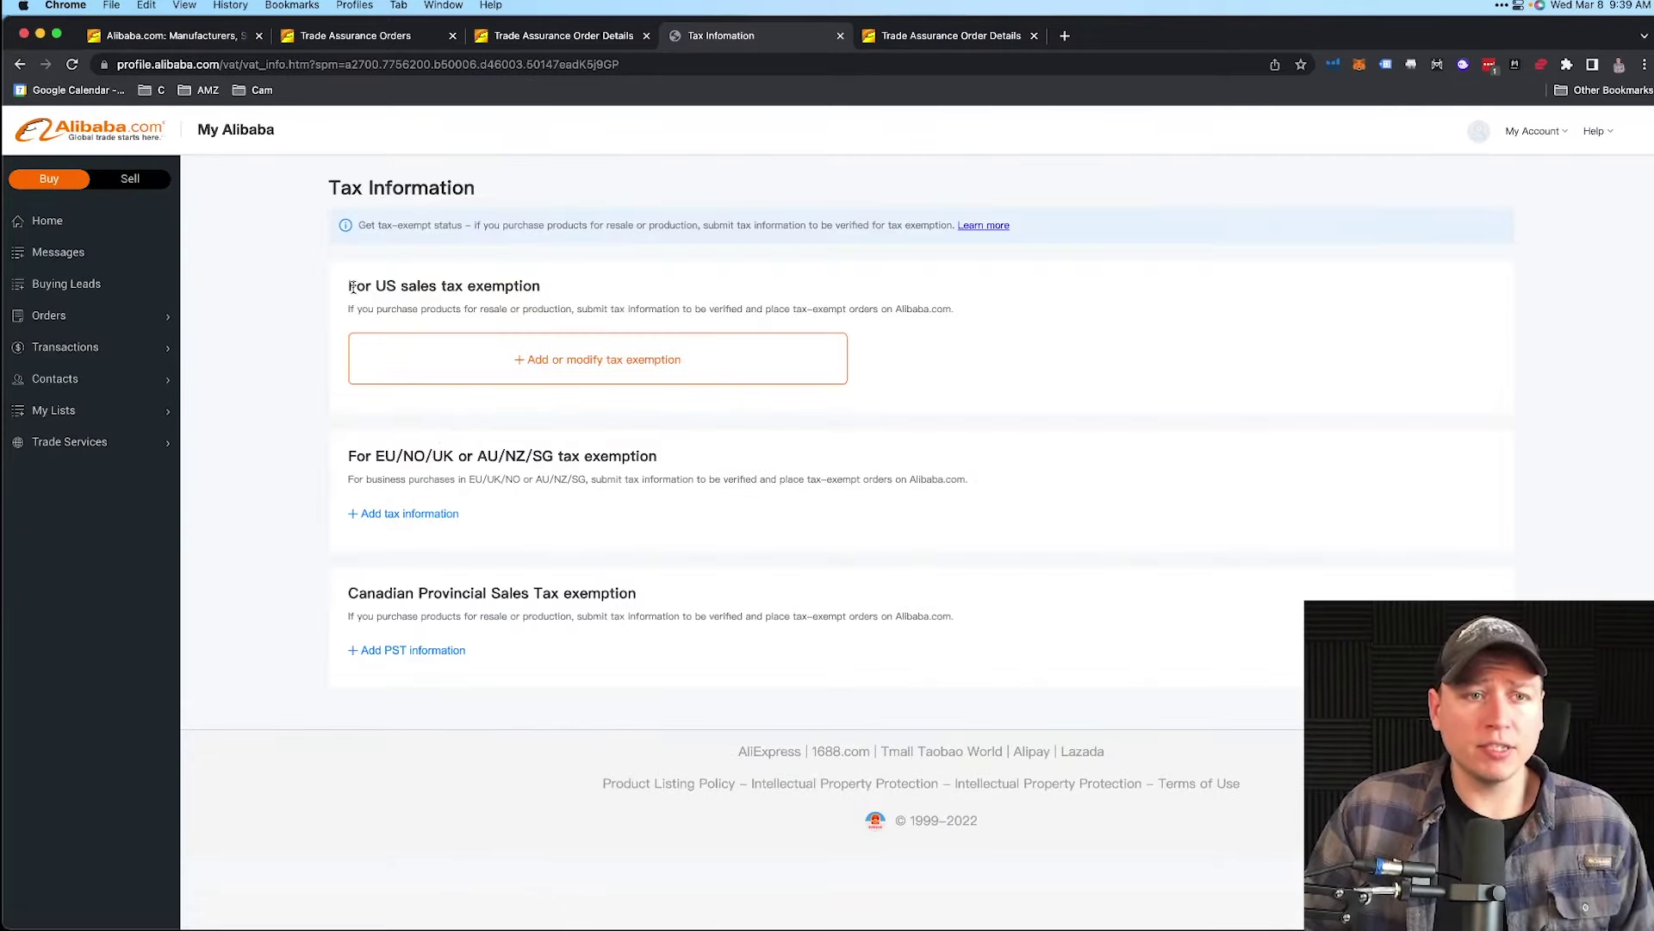
left_click_drag(348, 286, 544, 288)
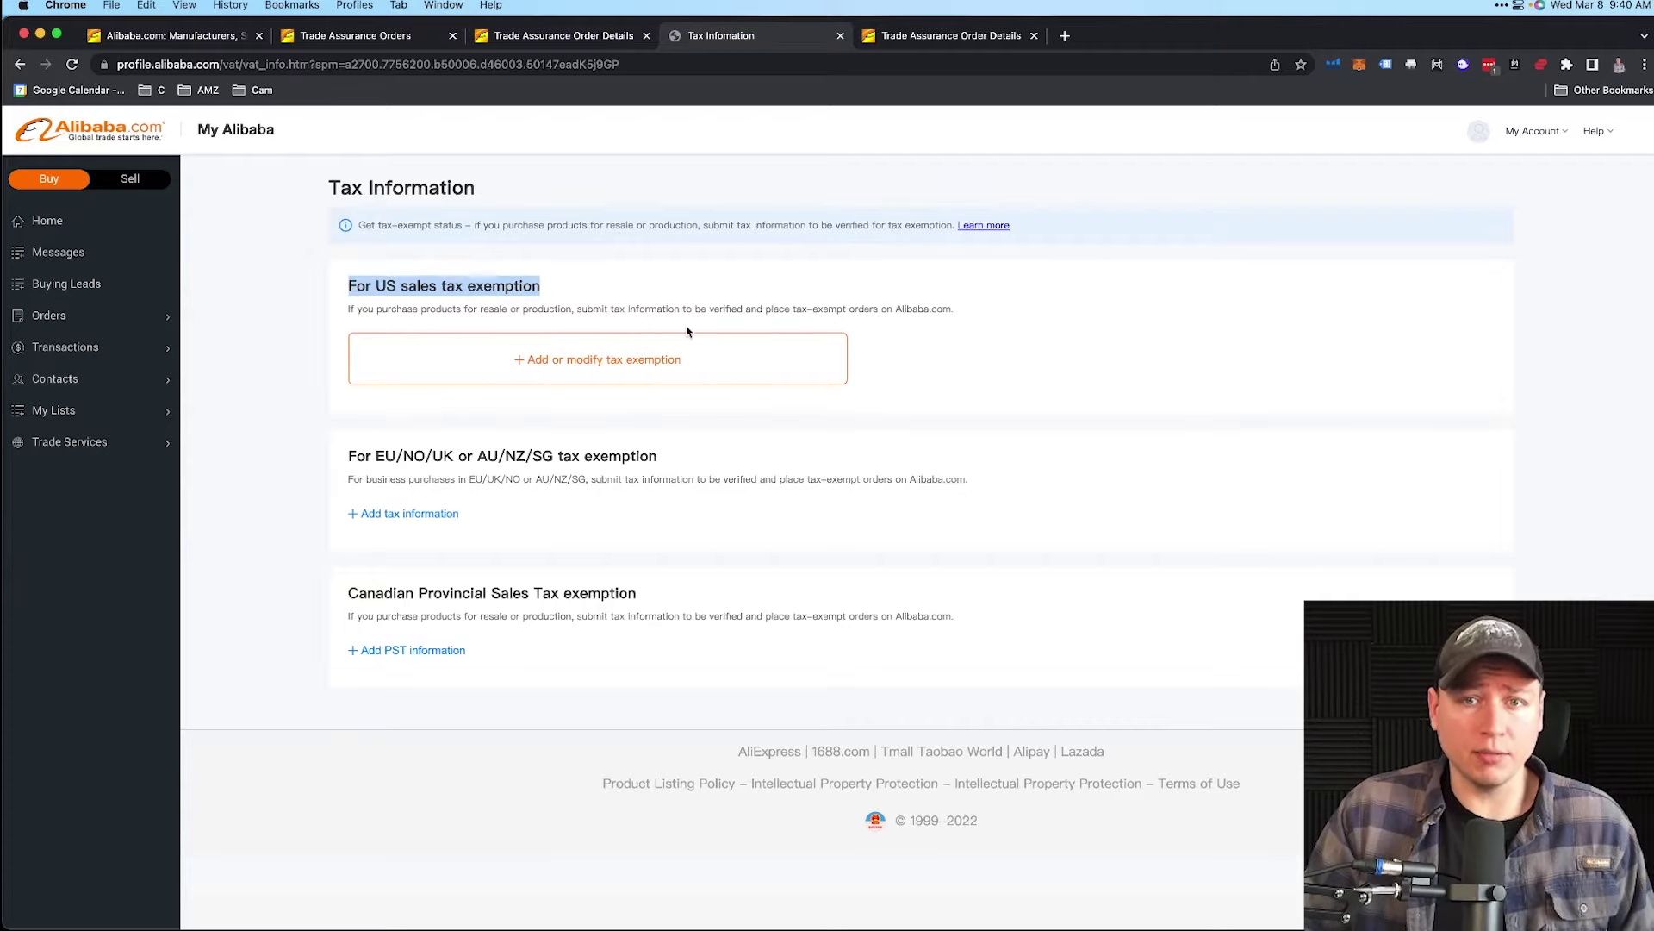
left_click(607, 366)
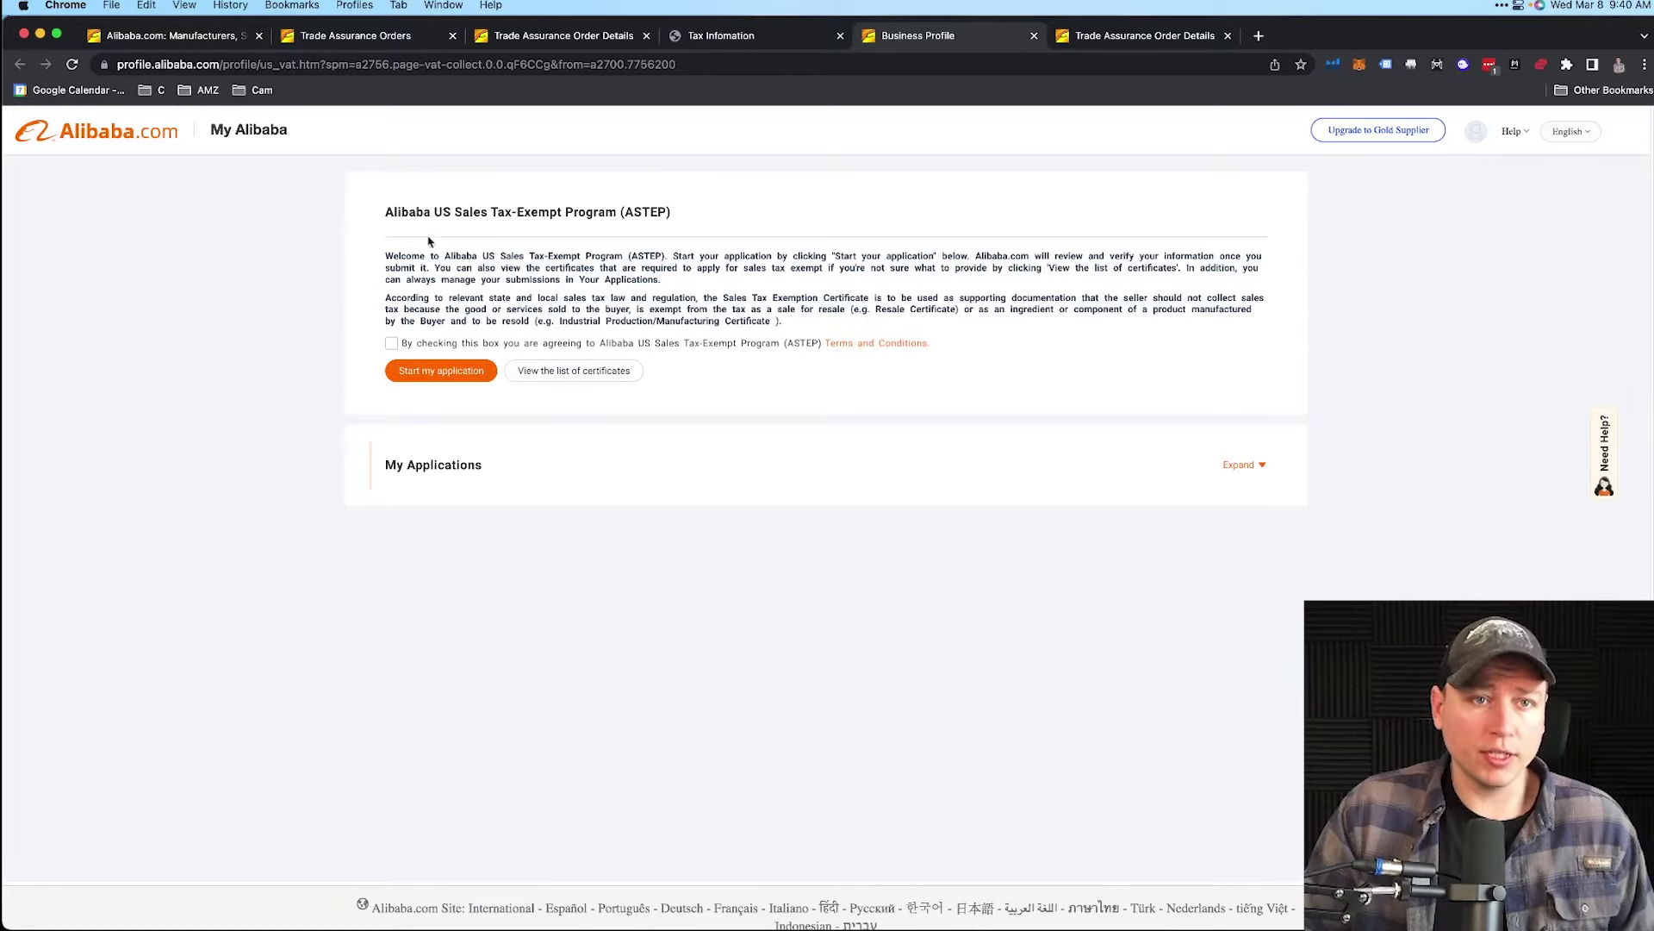
- Accept the ASTEP Terms and Conditions and start the tax-exempt application
double_click(430, 211)
left_click_drag(430, 211, 676, 213)
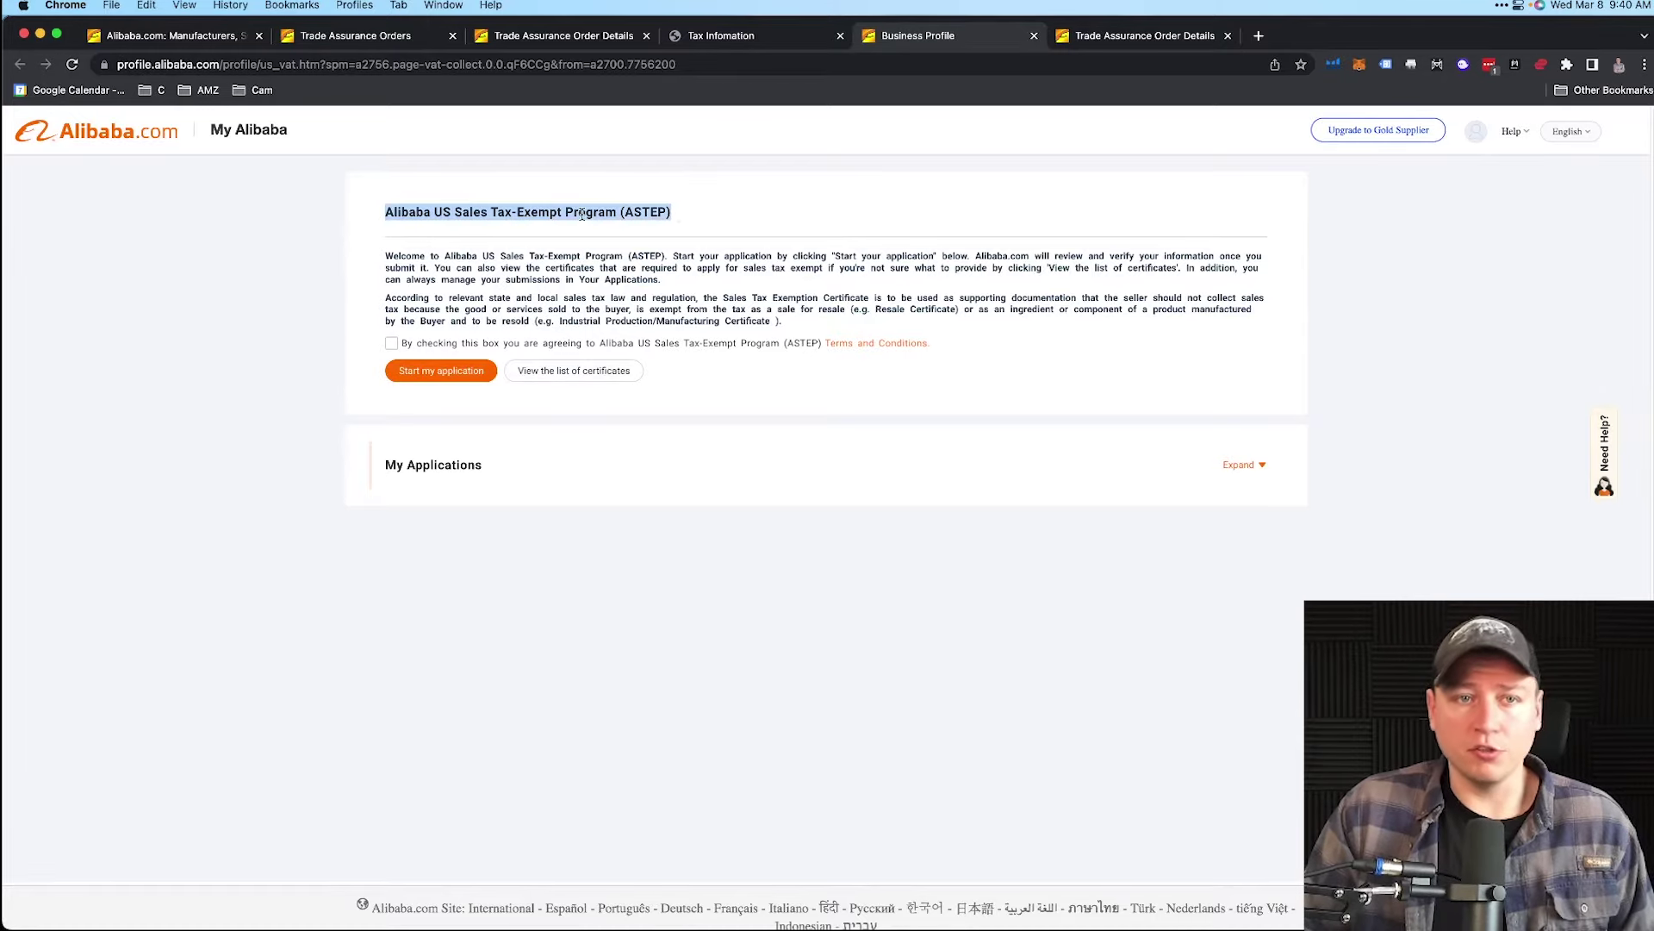
left_click(392, 343)
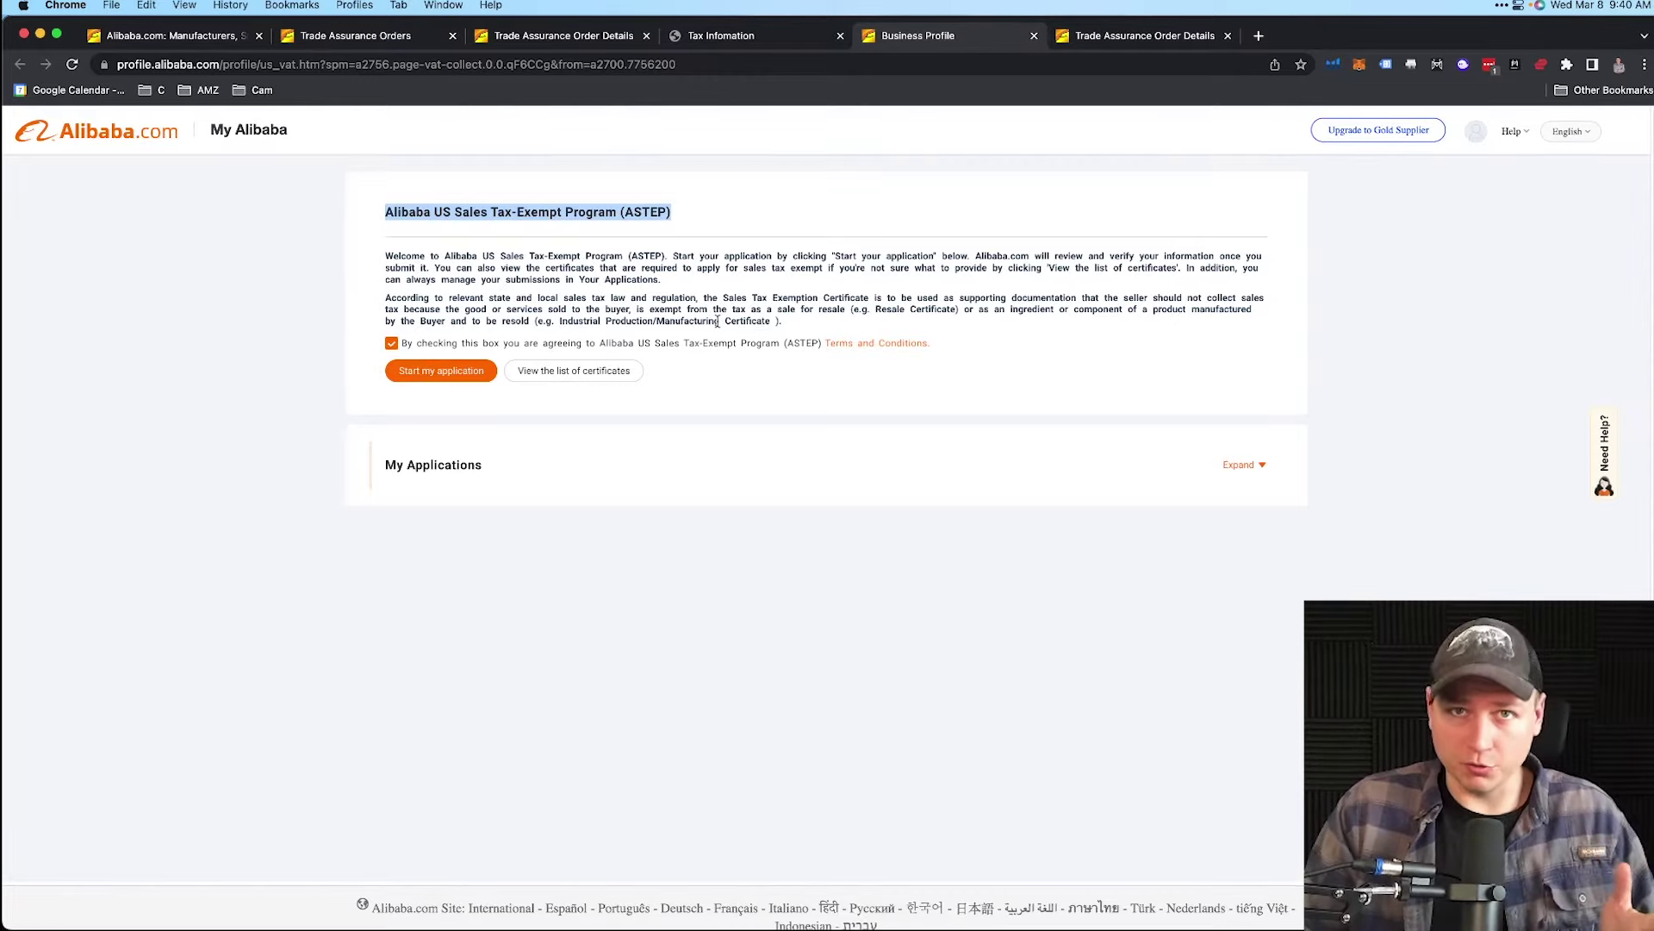
left_click(447, 377)
left_click_drag(565, 291, 814, 293)
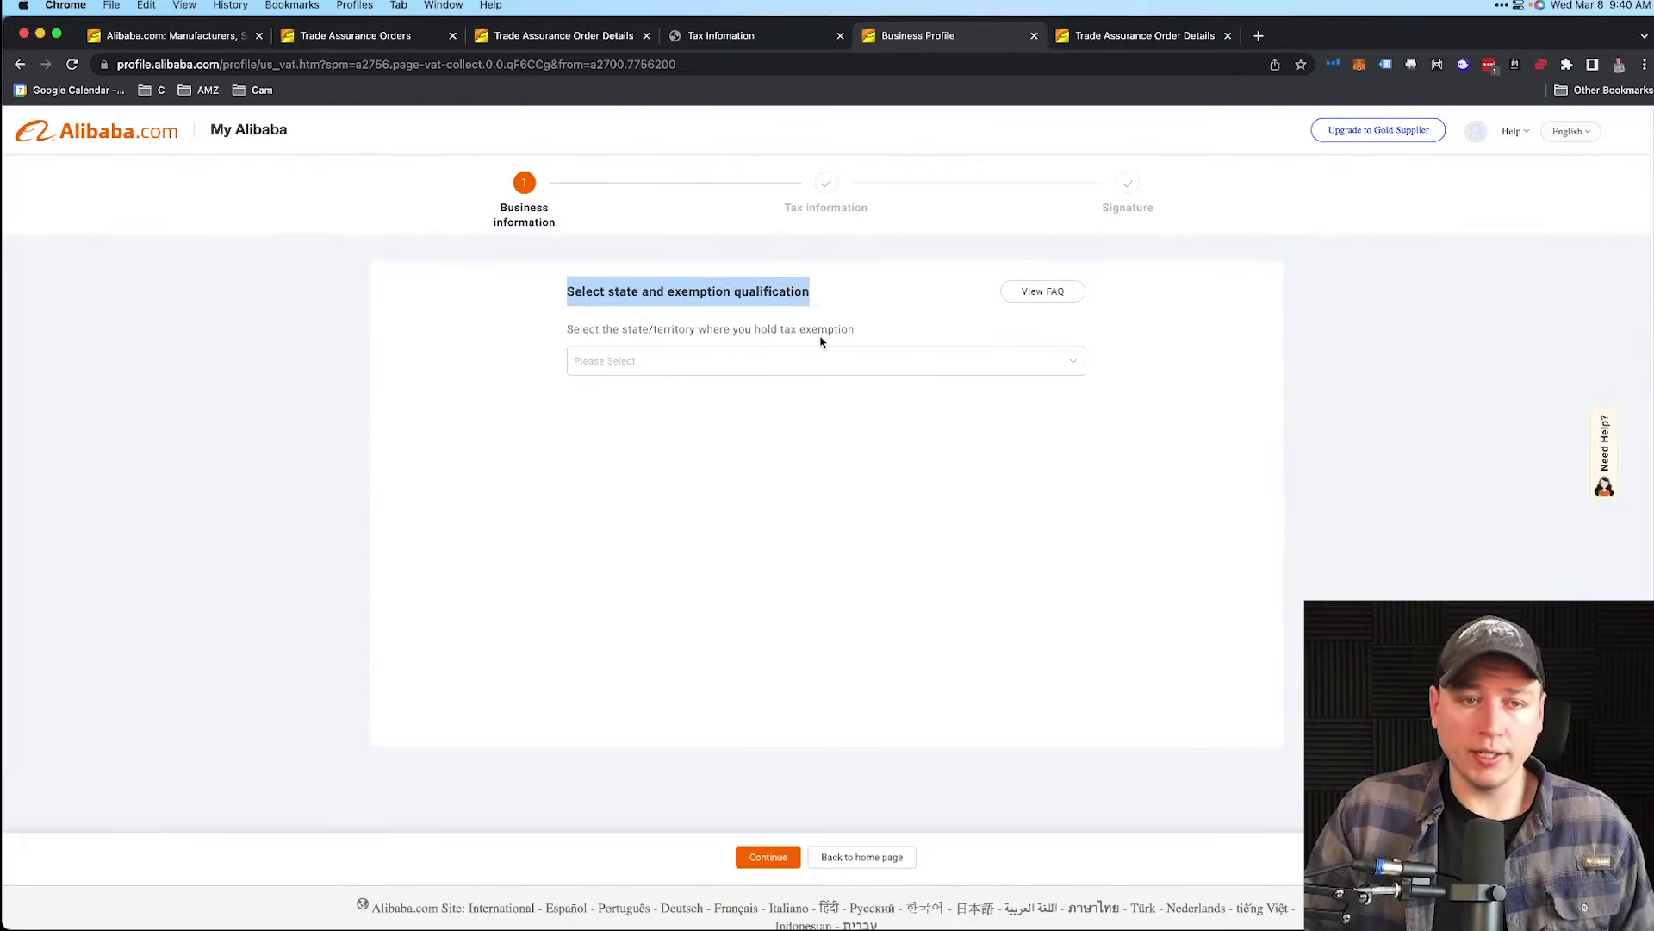
- Select Tennessee as the exemption state
left_click(748, 366)
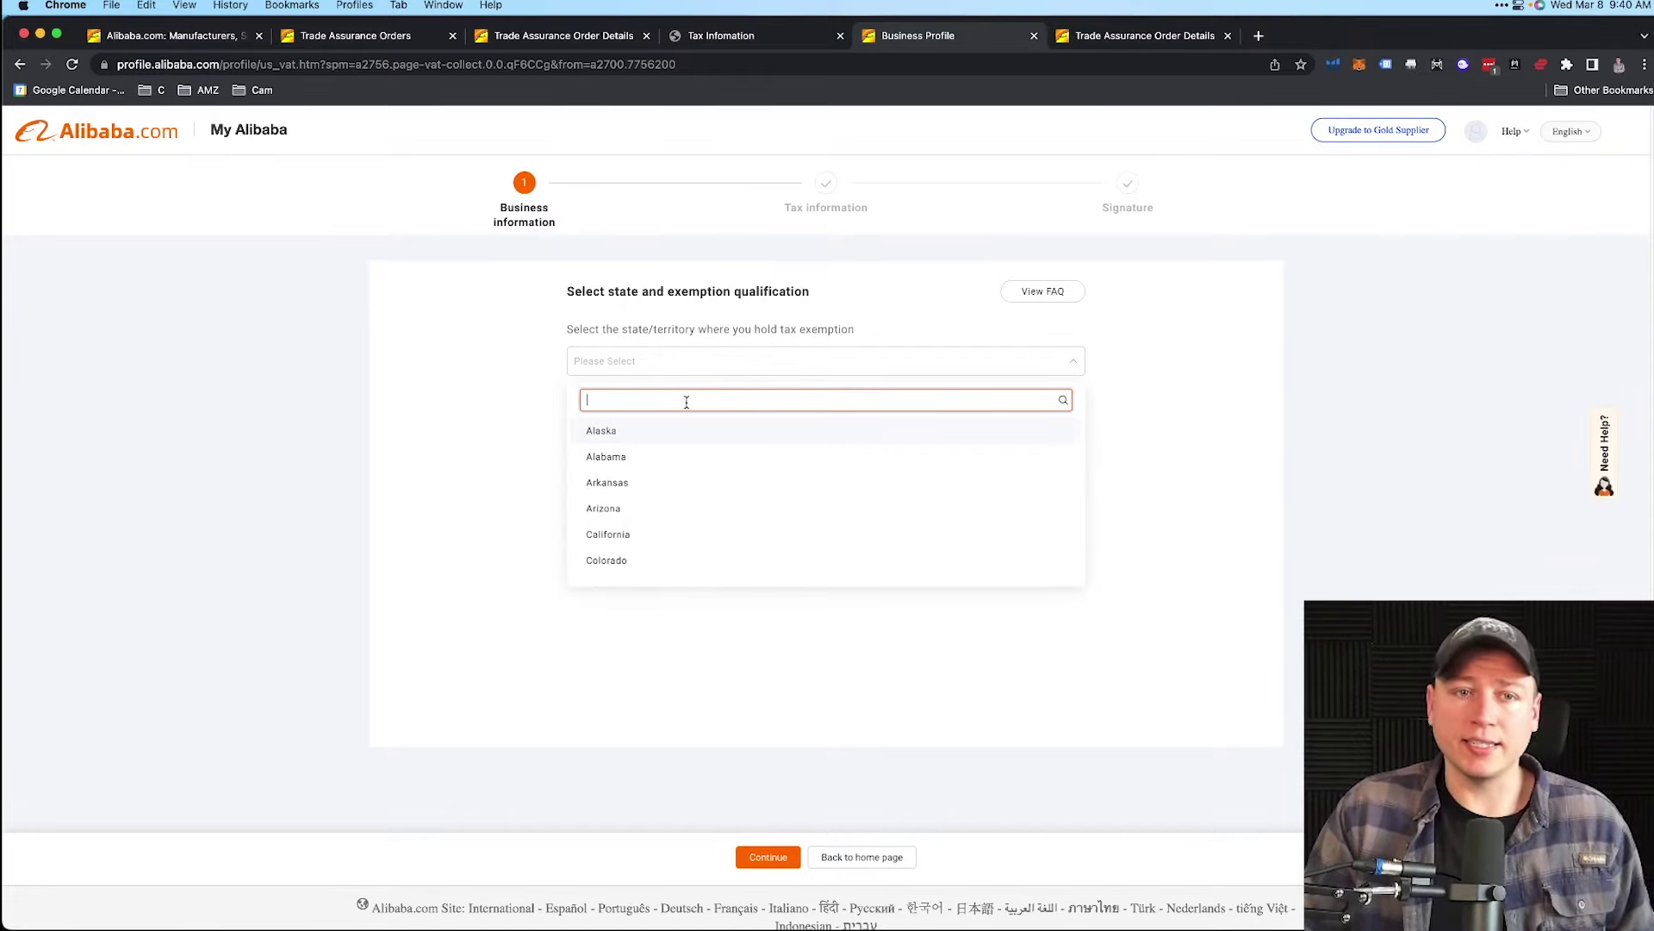
scroll(640, 493, "down", 5)
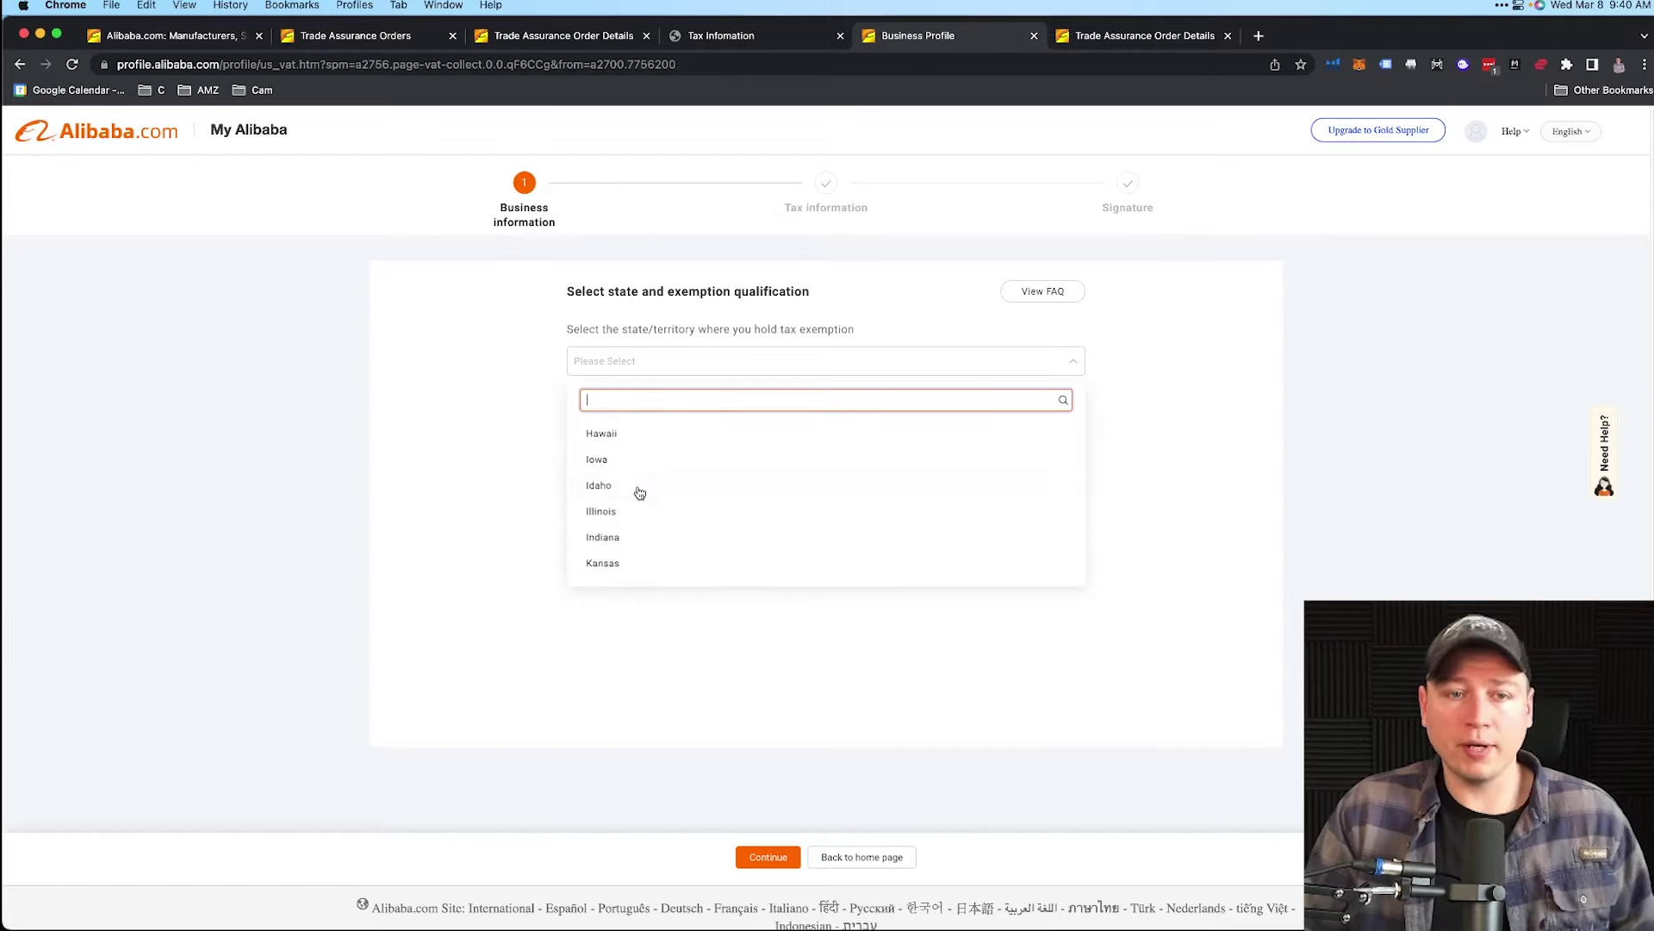
scroll(640, 493, "down", 5)
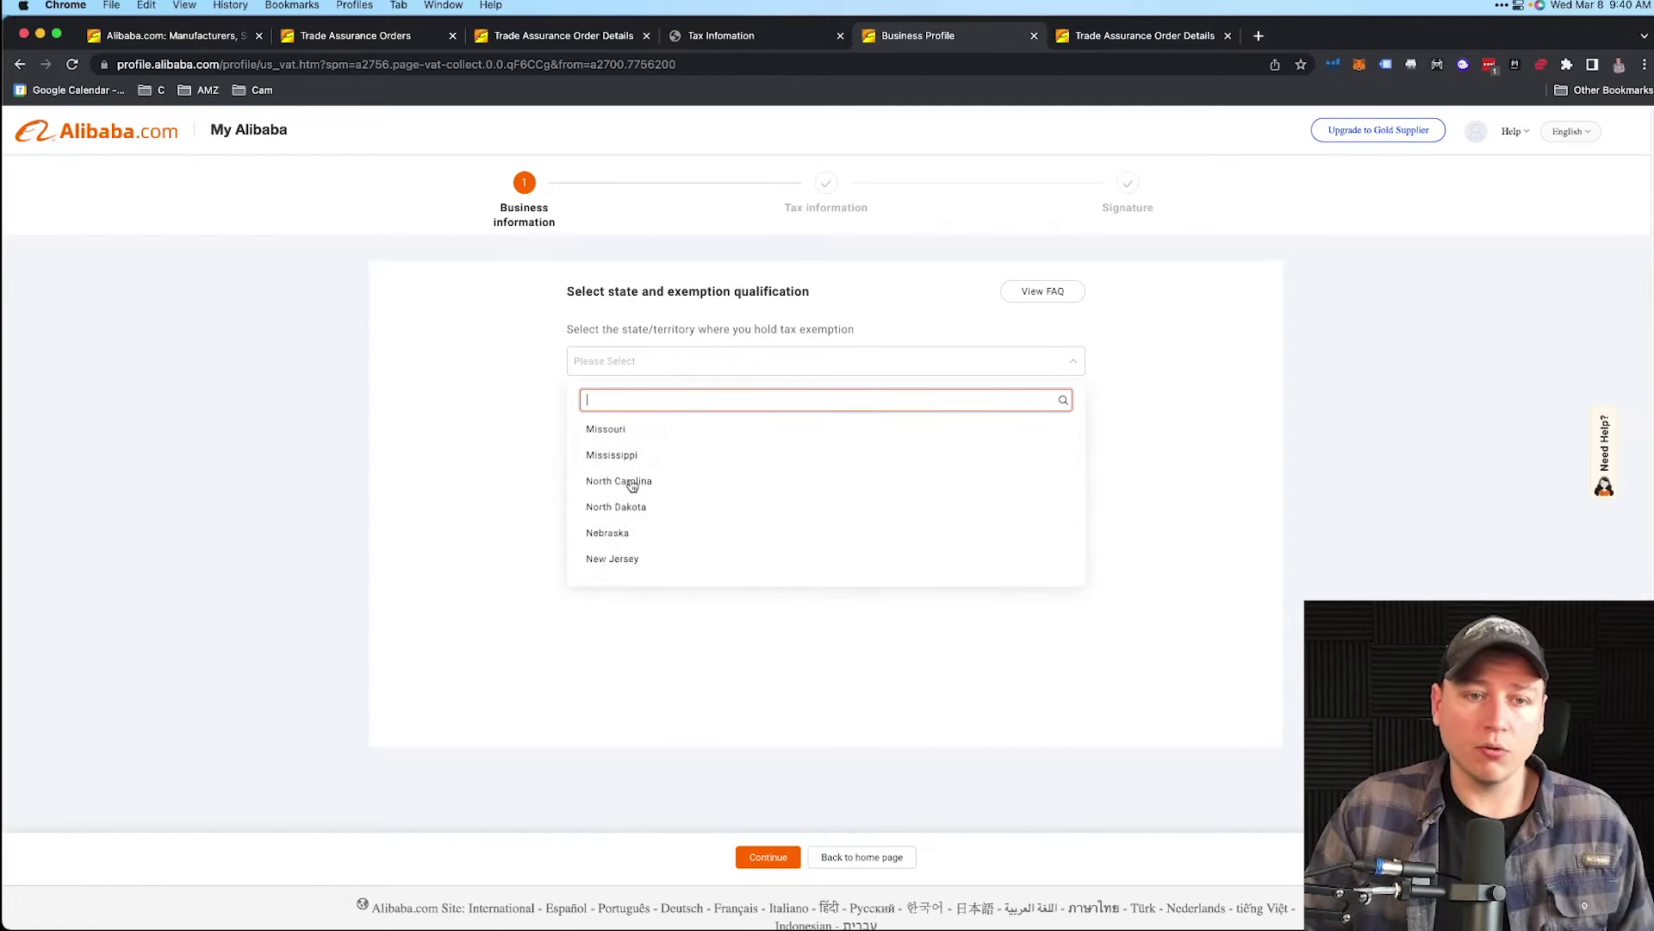
scroll(632, 487, "down", 5)
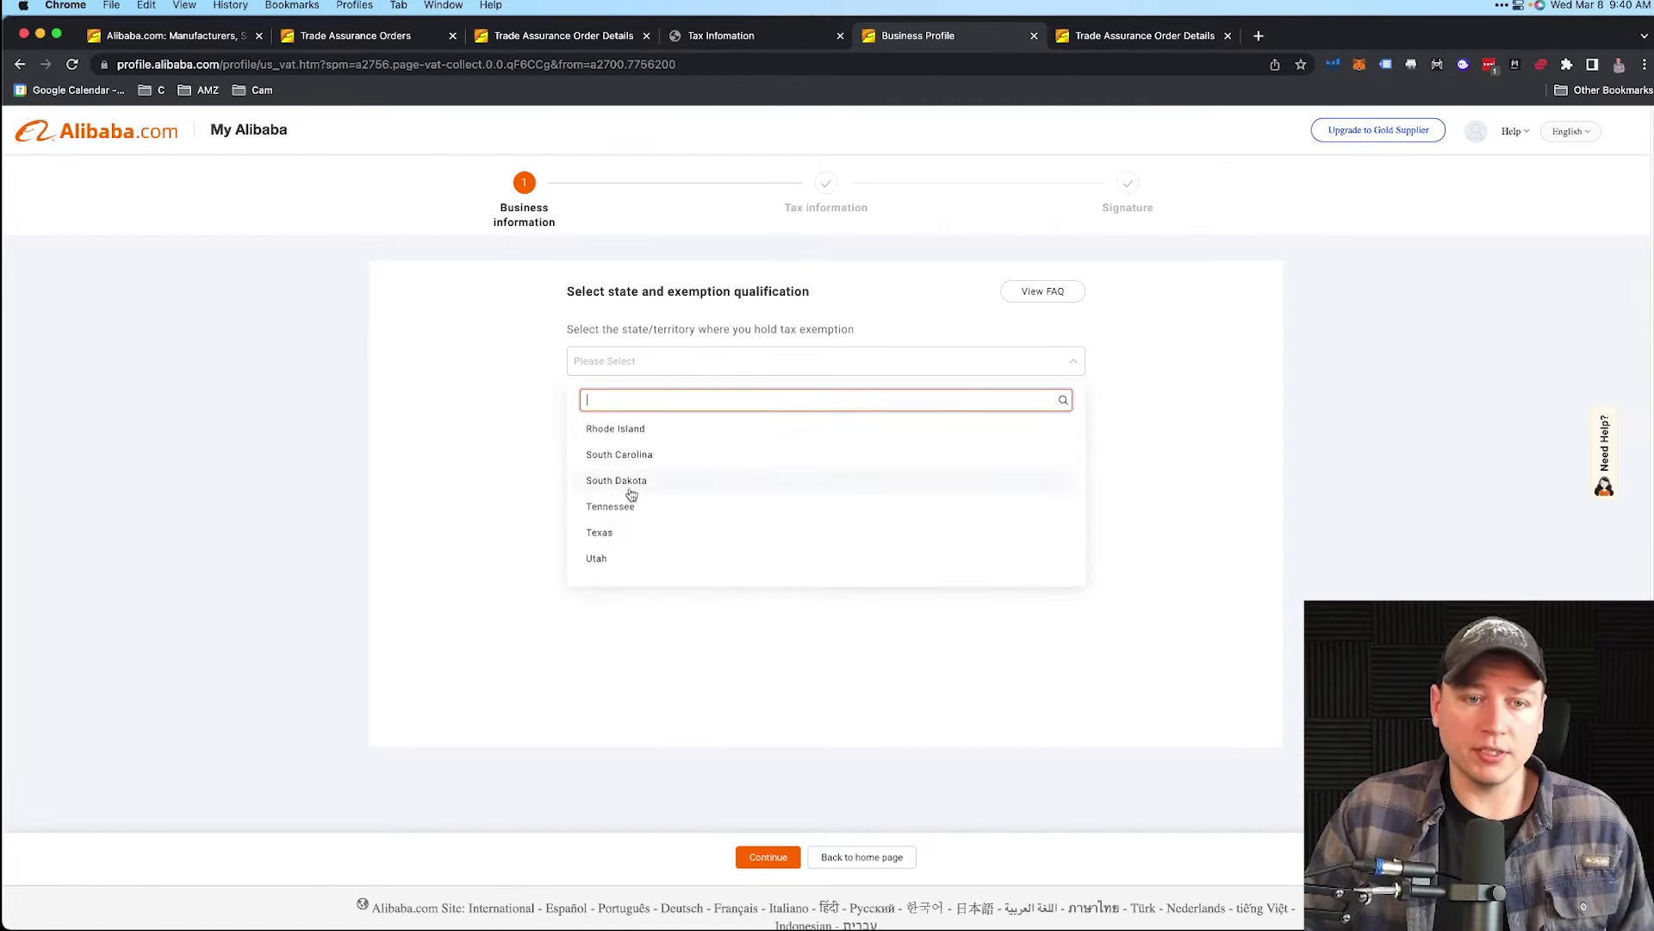
left_click(629, 506)
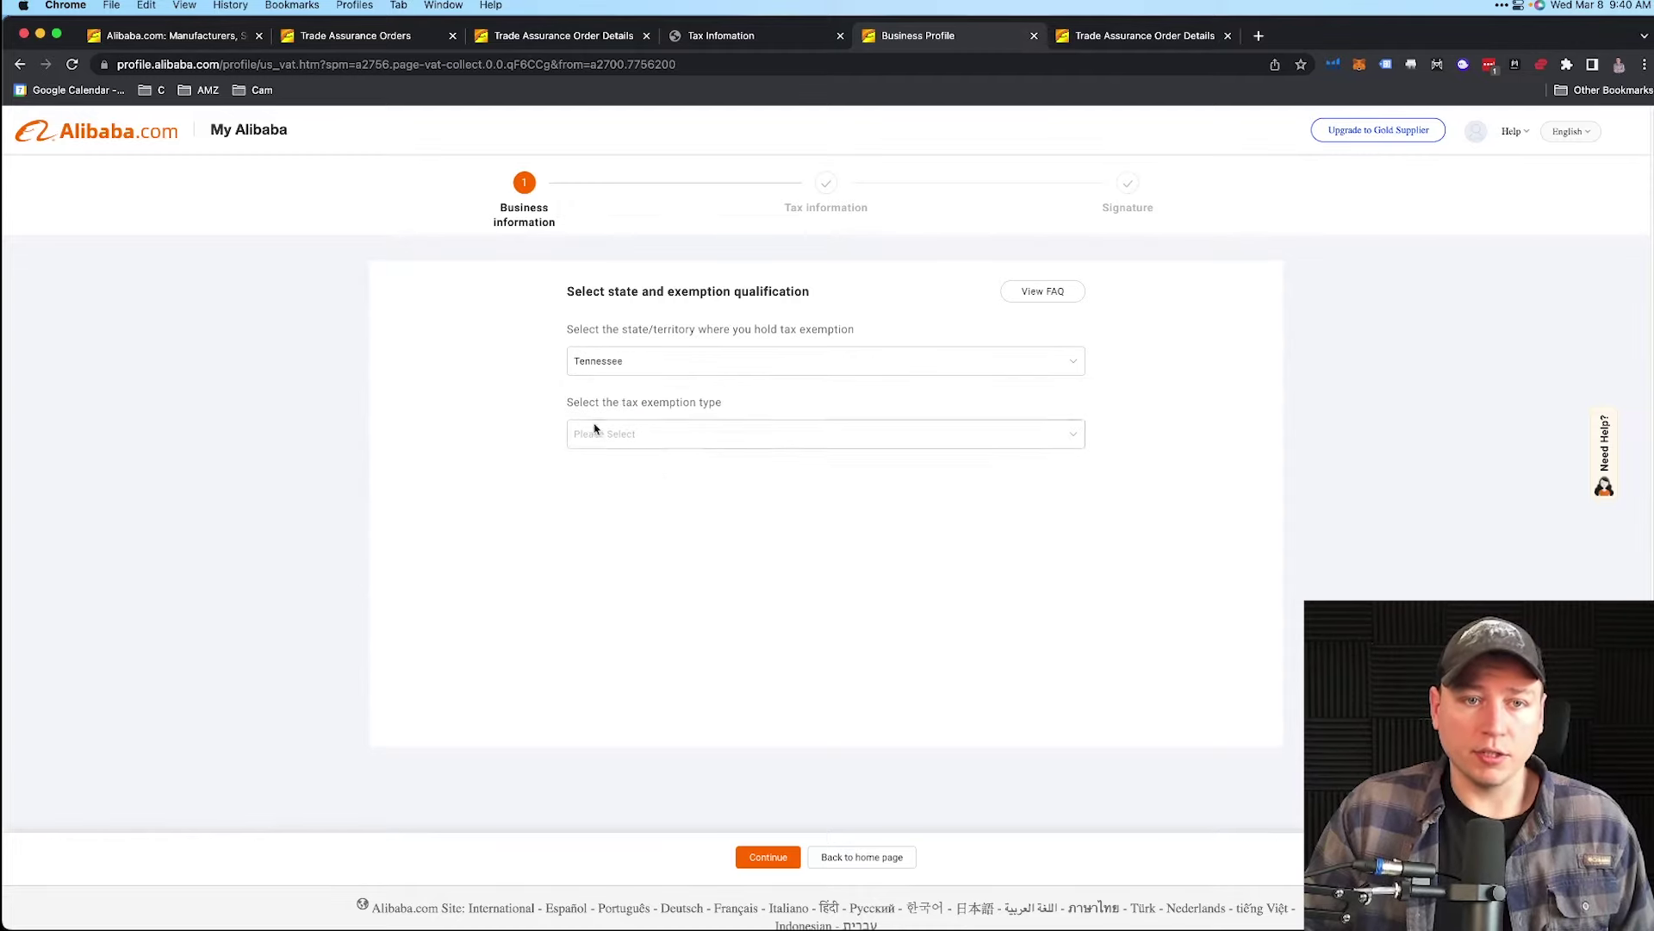
- Choose Resale as the exemption type and continue to the tax information step
key("super+equal")
left_click(653, 476)
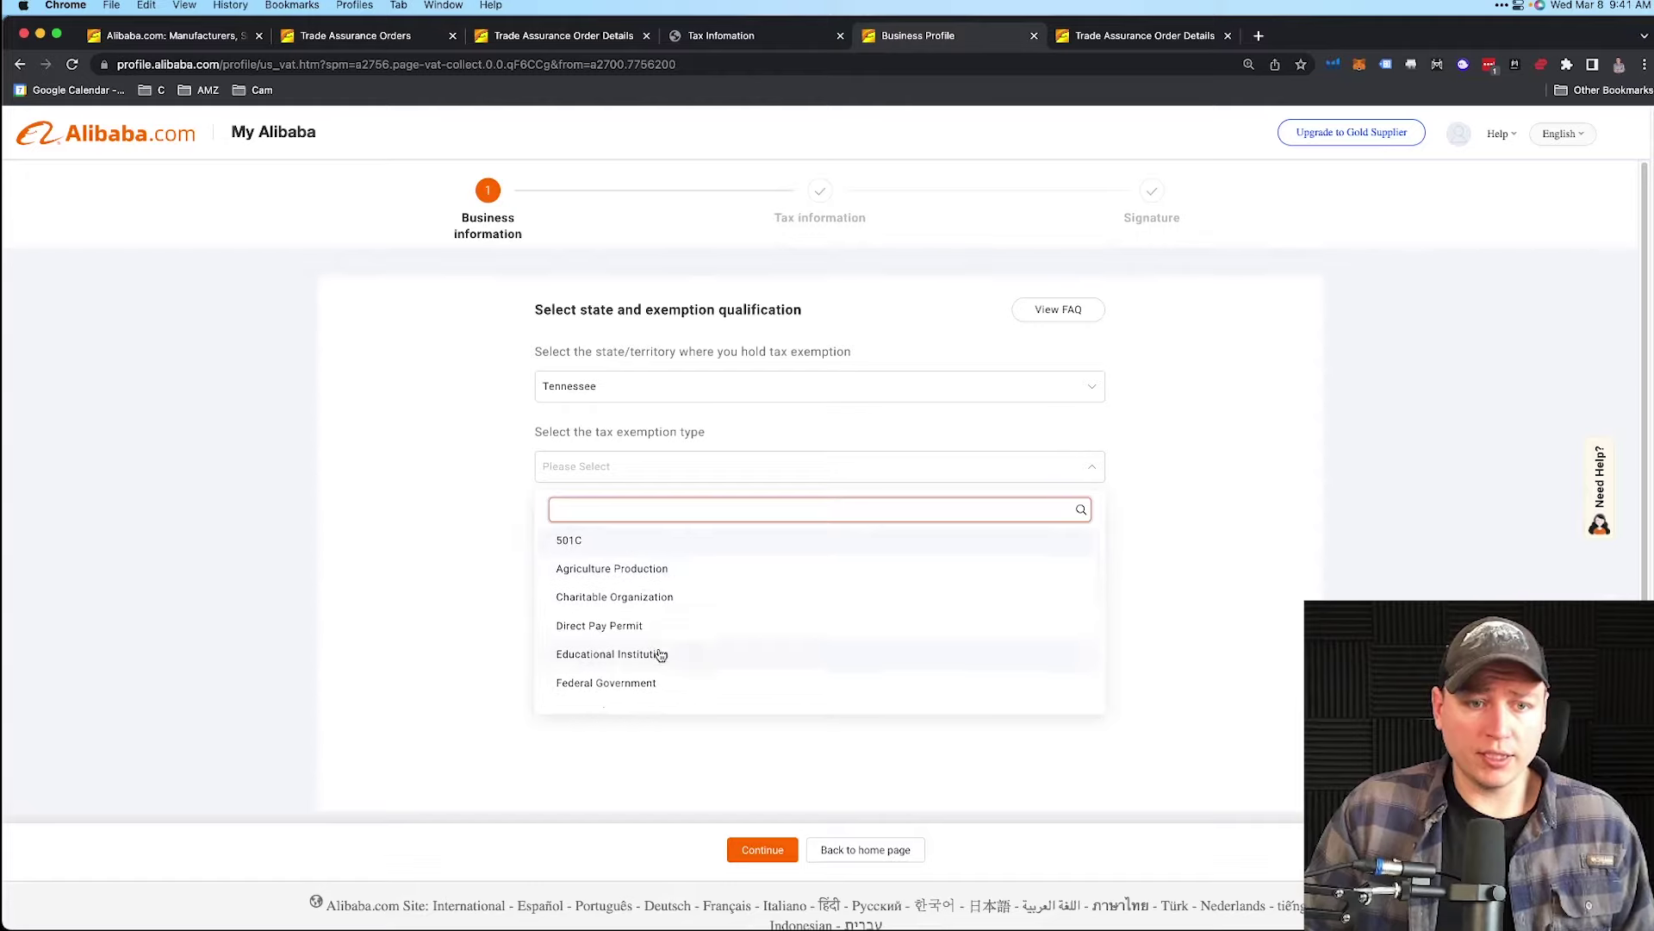
scroll(659, 651, "down", 5)
scroll(659, 651, "down", 2)
scroll(574, 625, "down", 1)
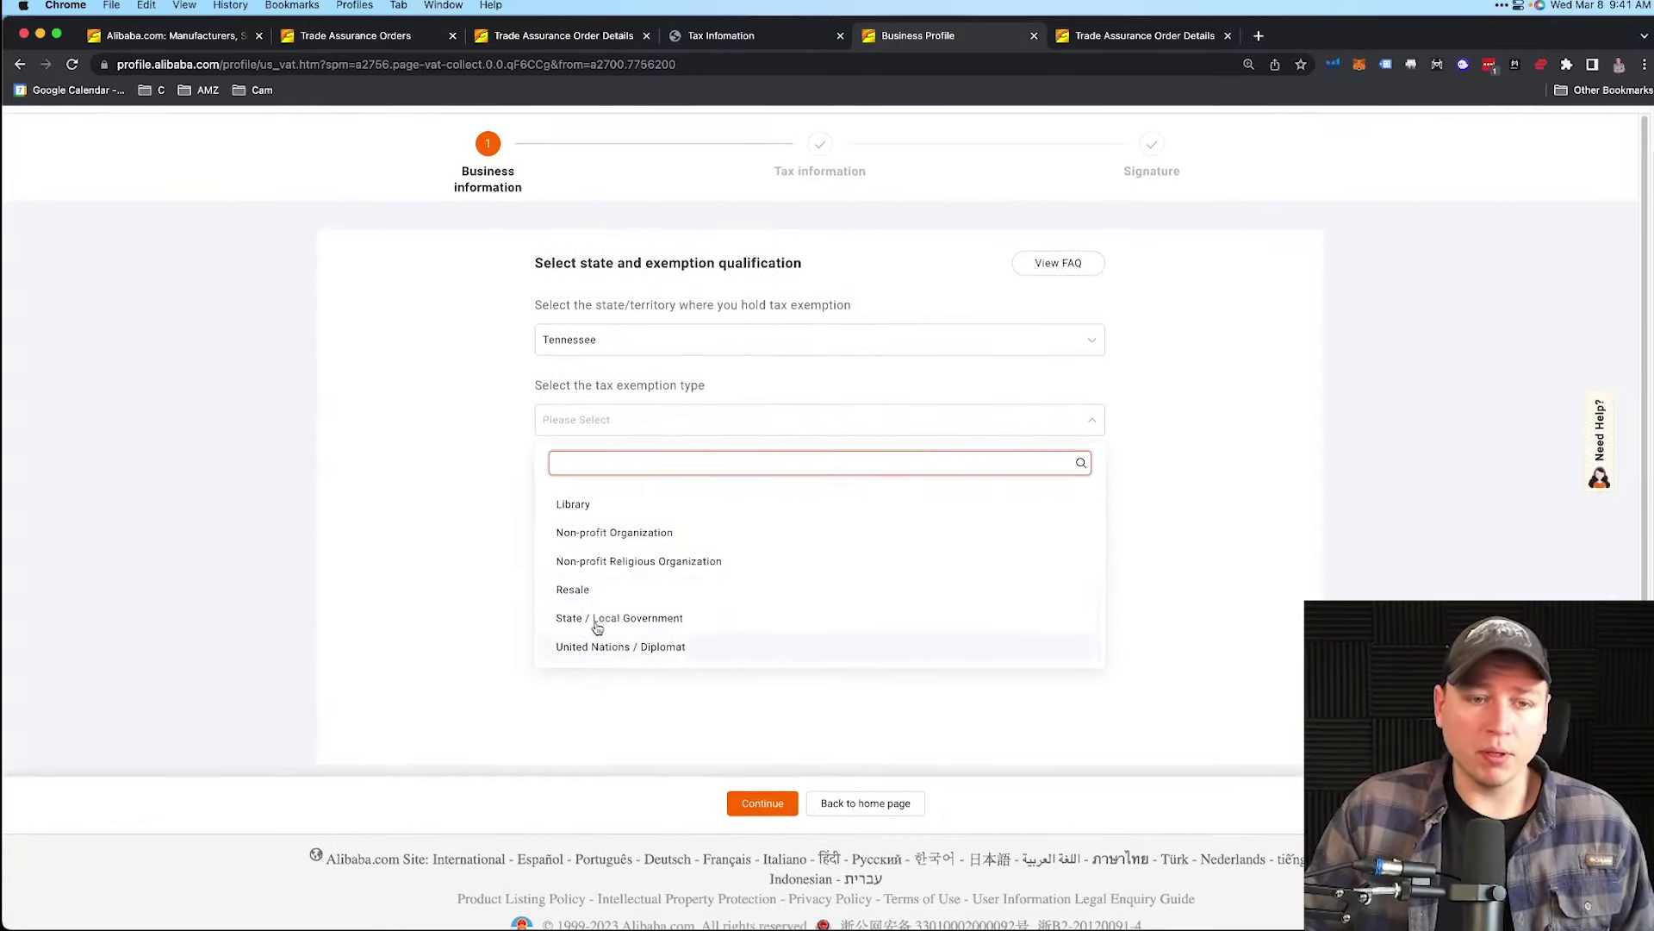
scroll(585, 597, "up", 3)
scroll(590, 602, "up", 4)
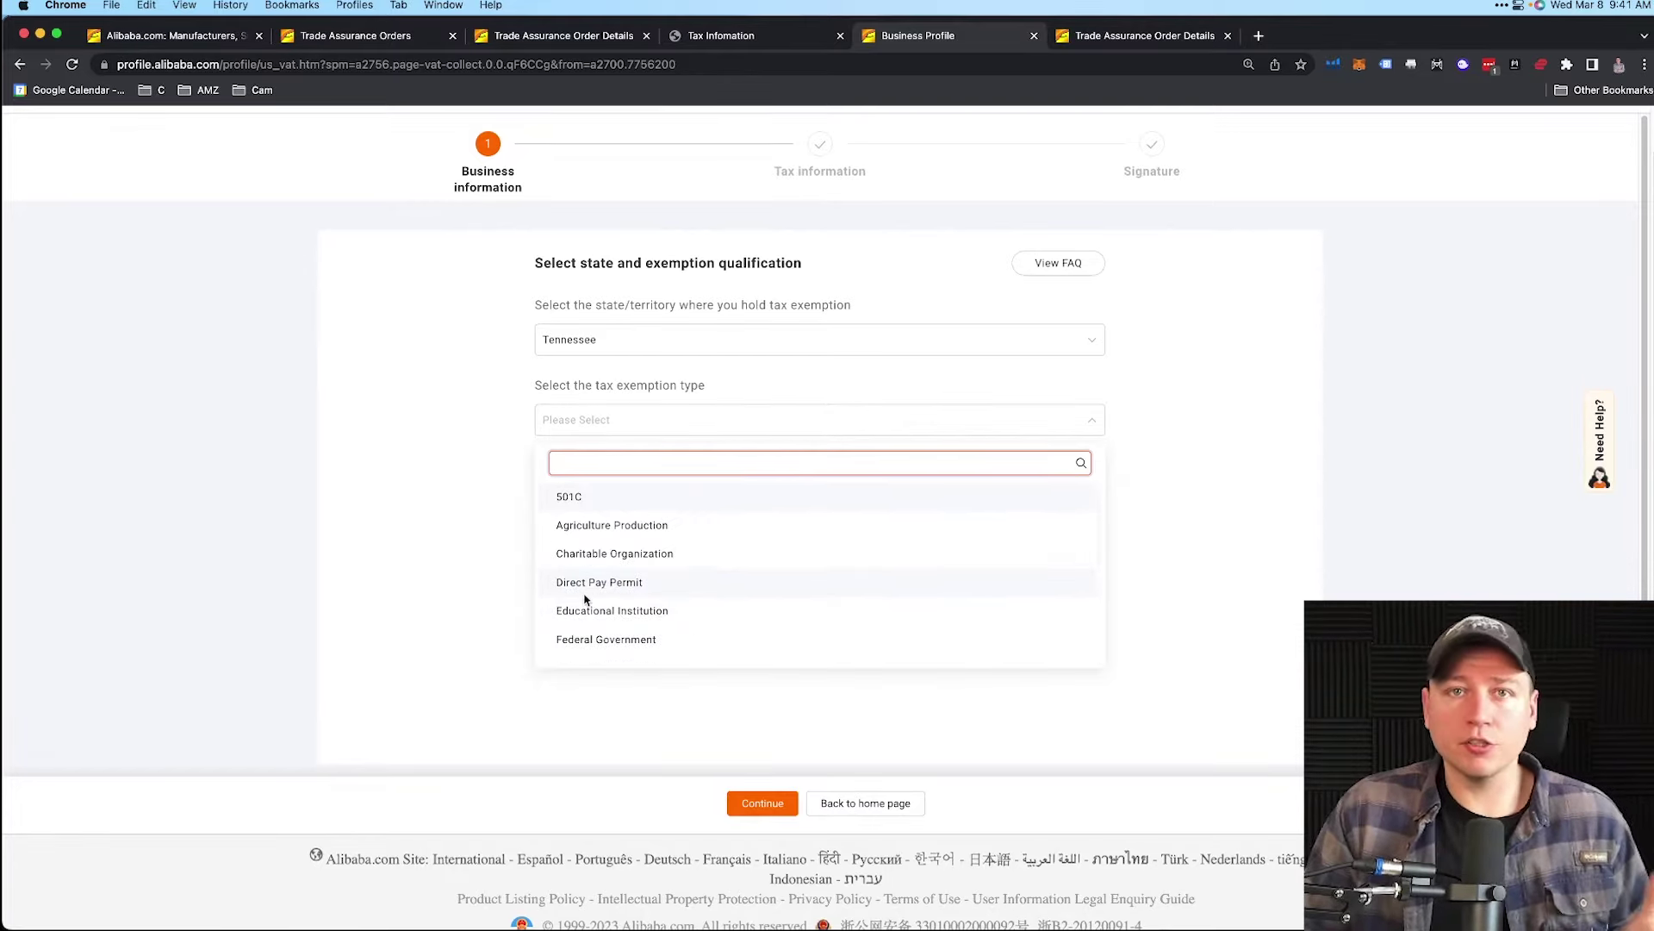
scroll(584, 596, "down", 5)
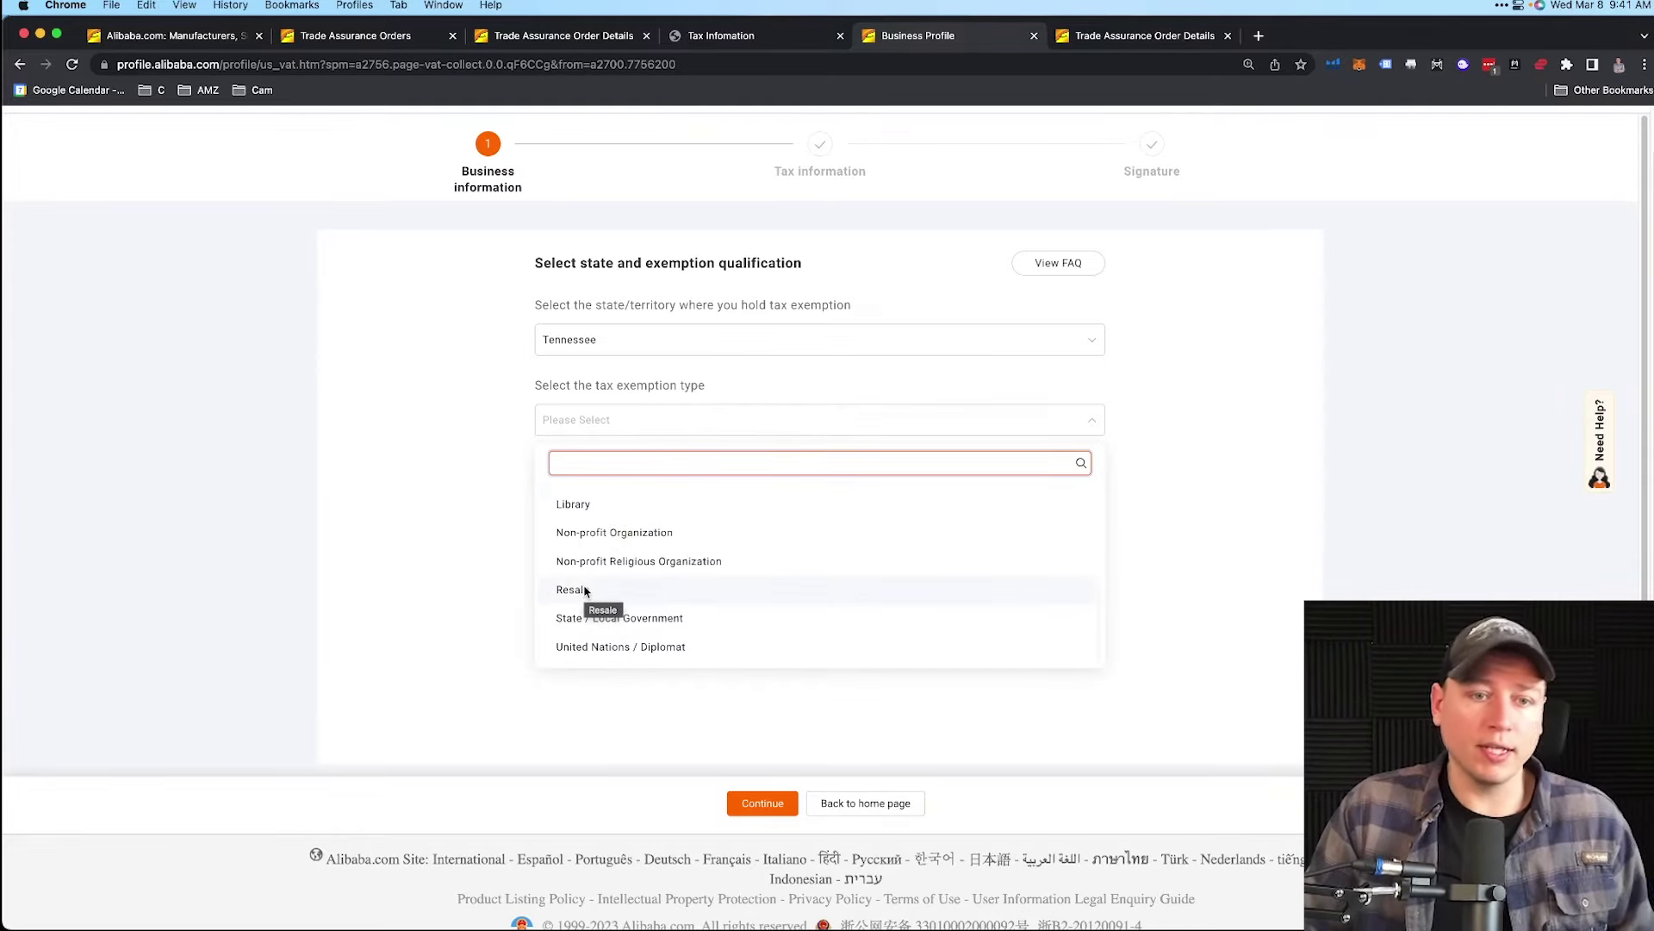
left_click(586, 591)
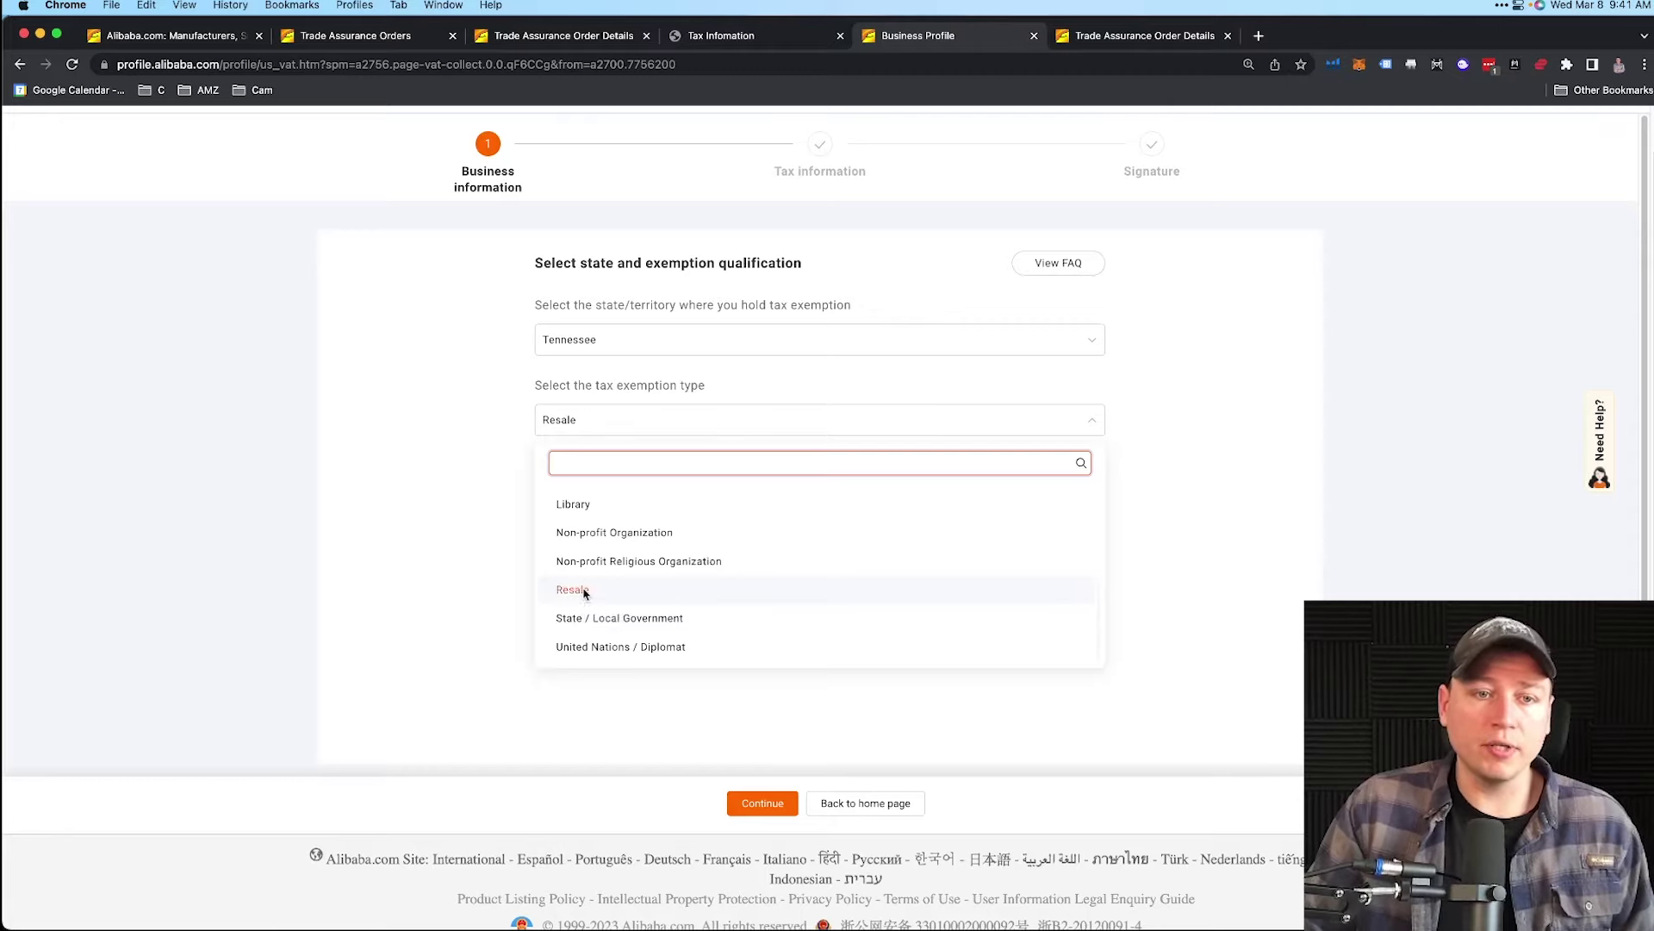
left_click(776, 805)
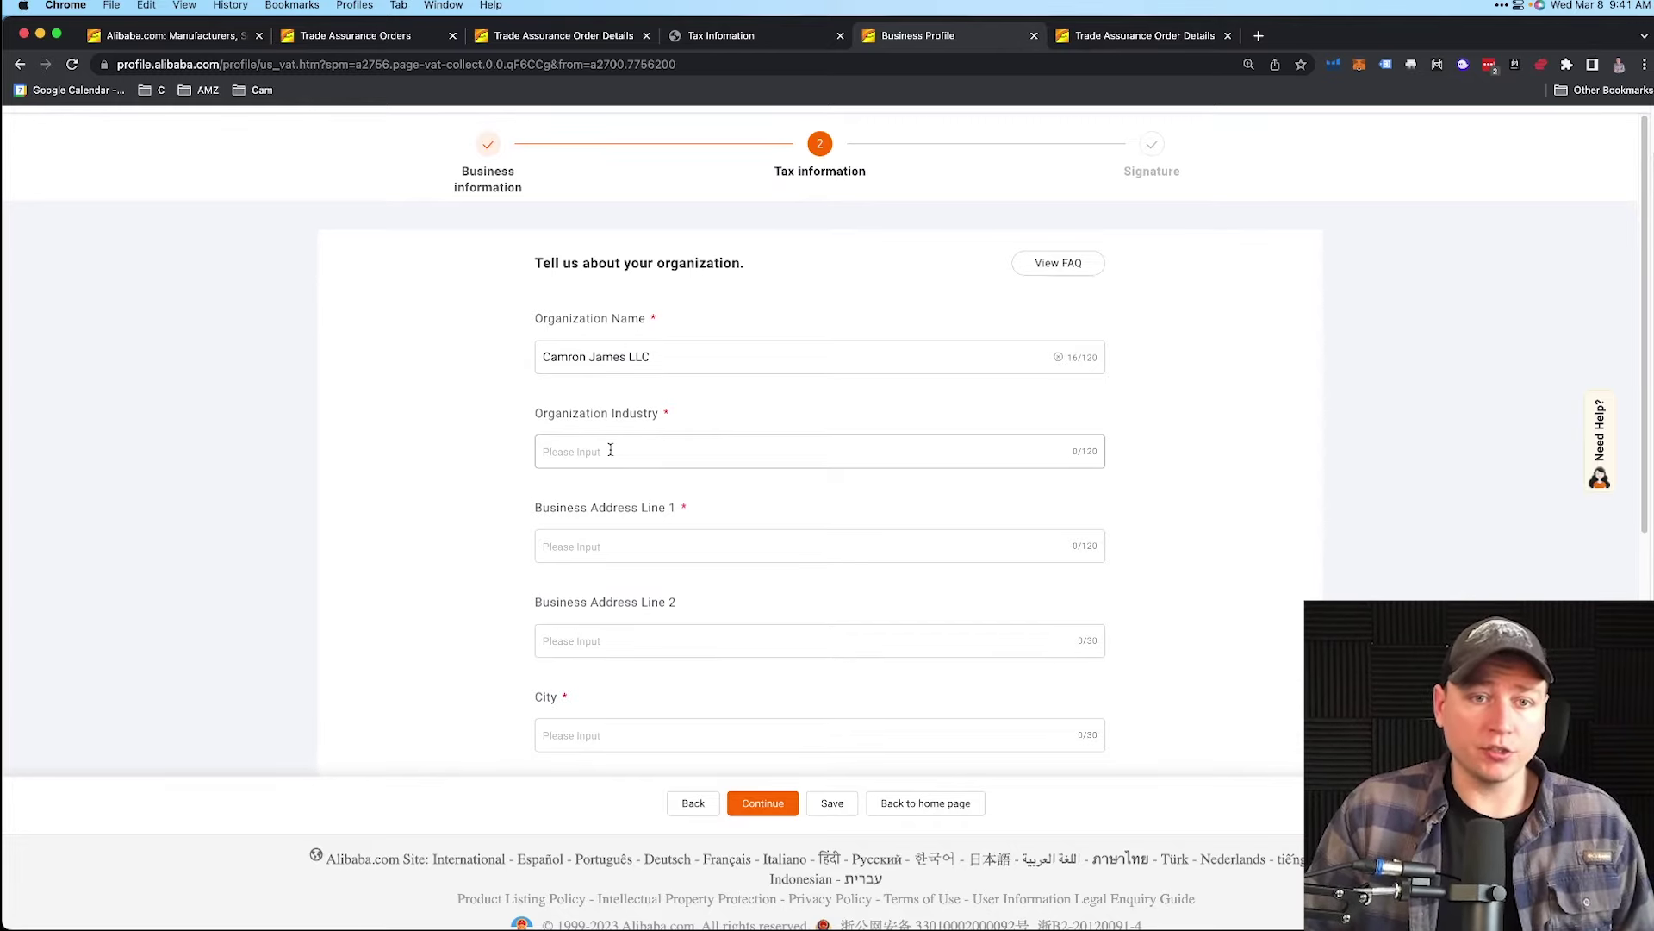
- Enter 'Rainwear Products' as the organization's industry
left_click(610, 451)
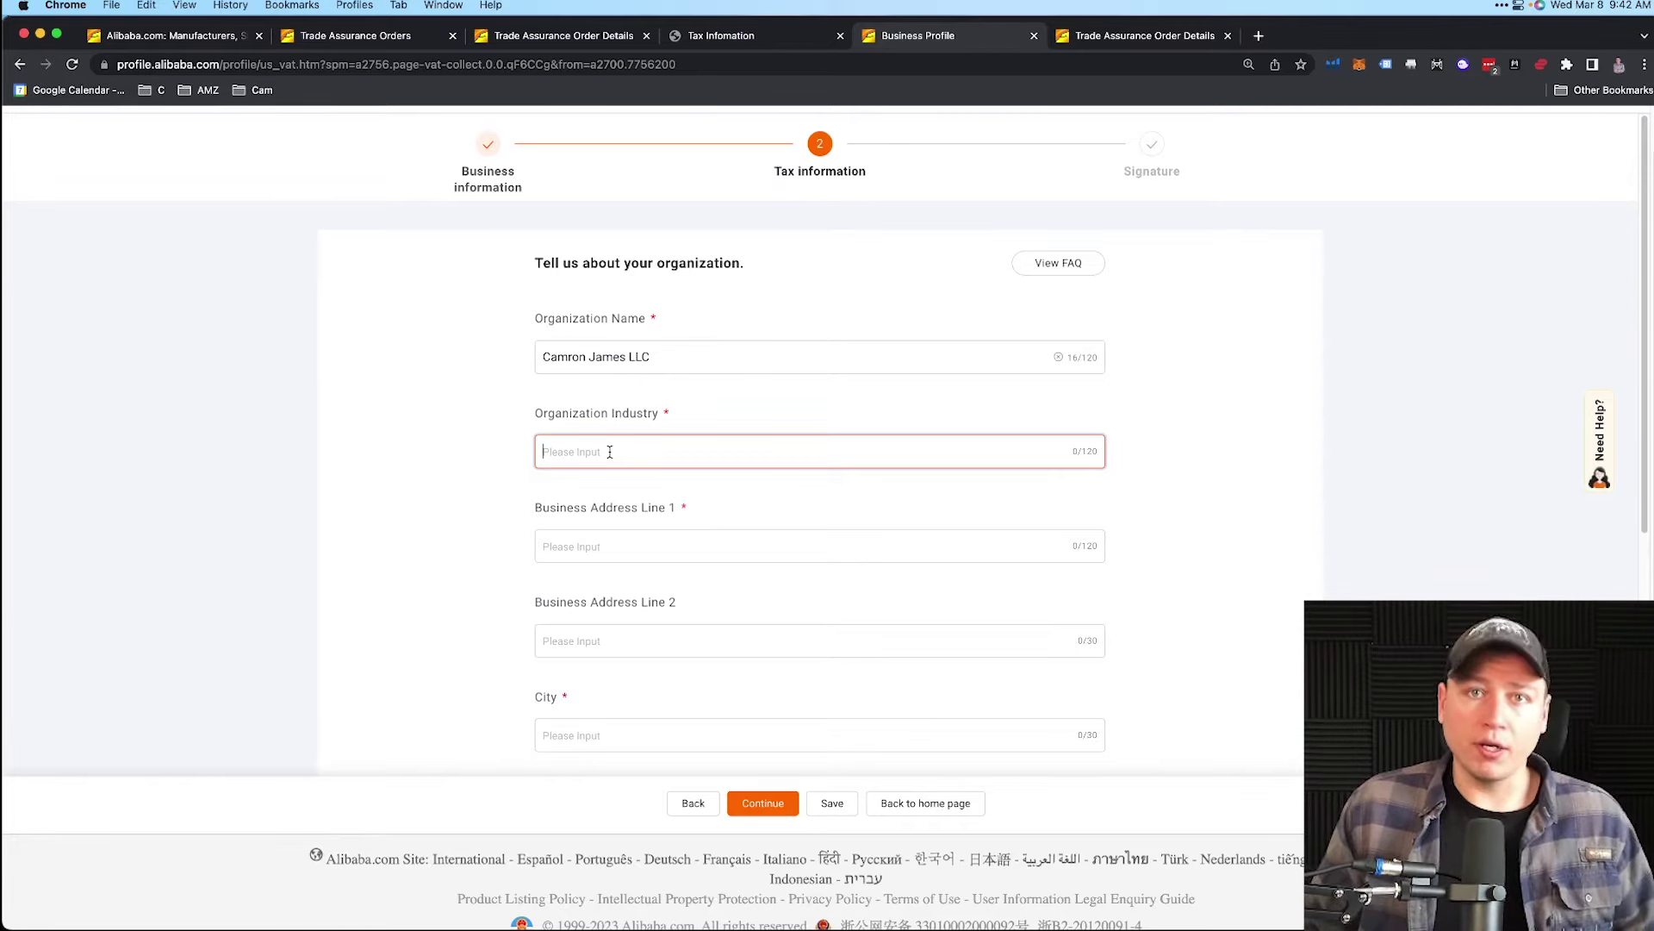
type("Rainwear RPdou")
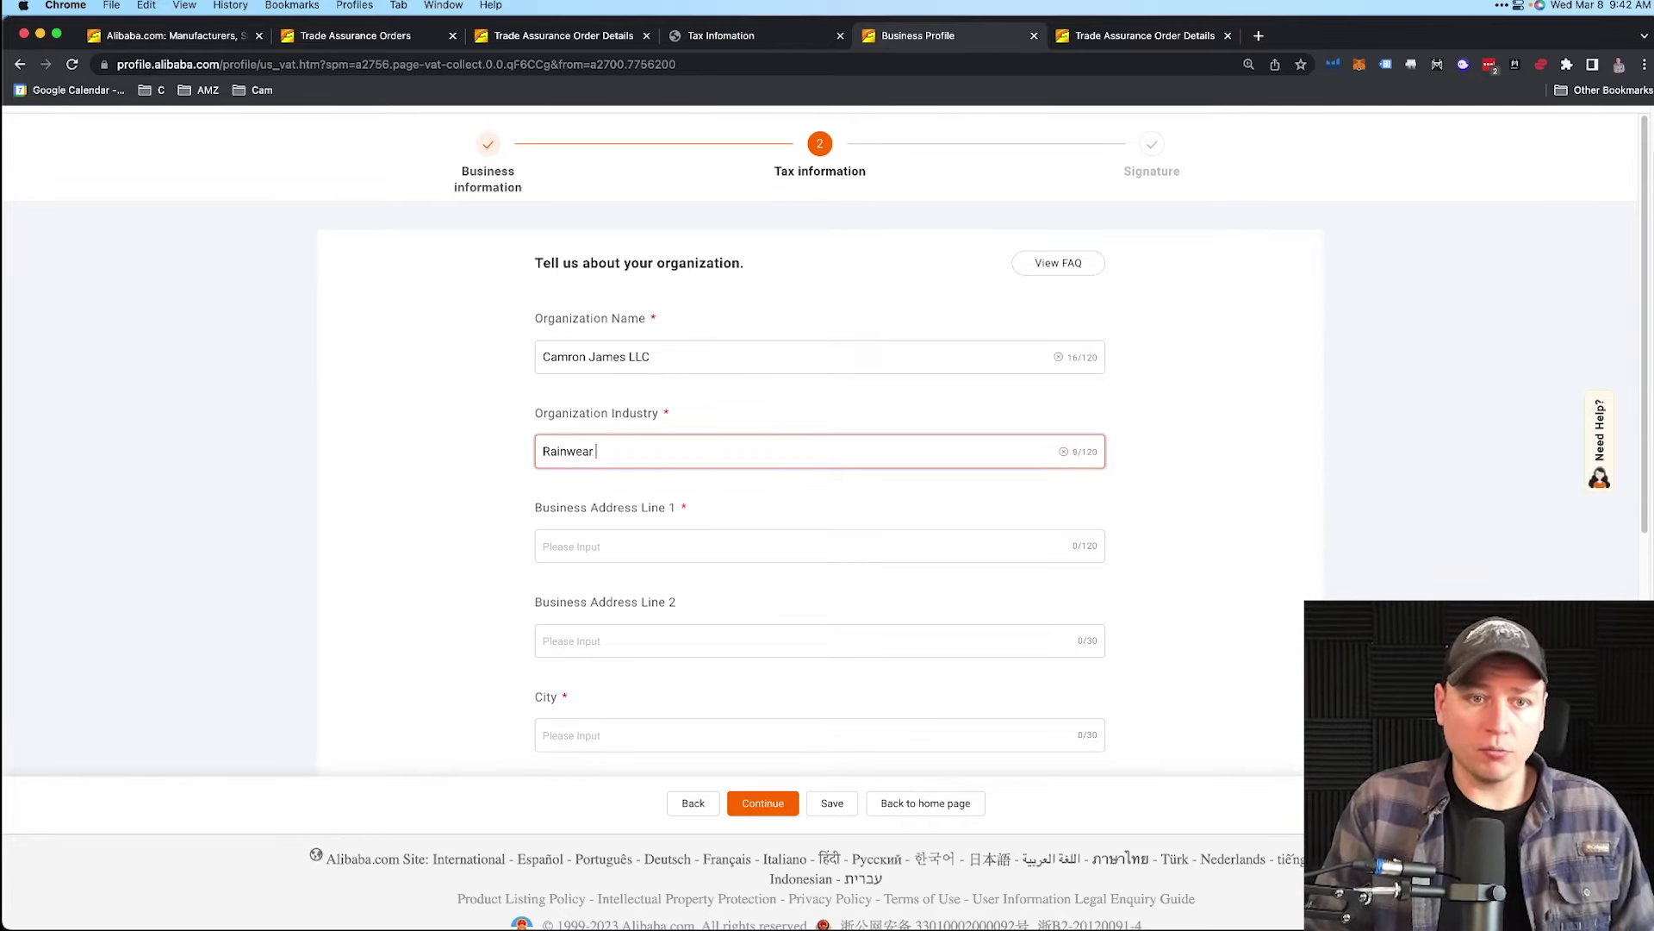
key("BackSpace")
key("BackSpace")
key("BackSpace")
key("BackSpace")
key("BackSpace")
type("Products")
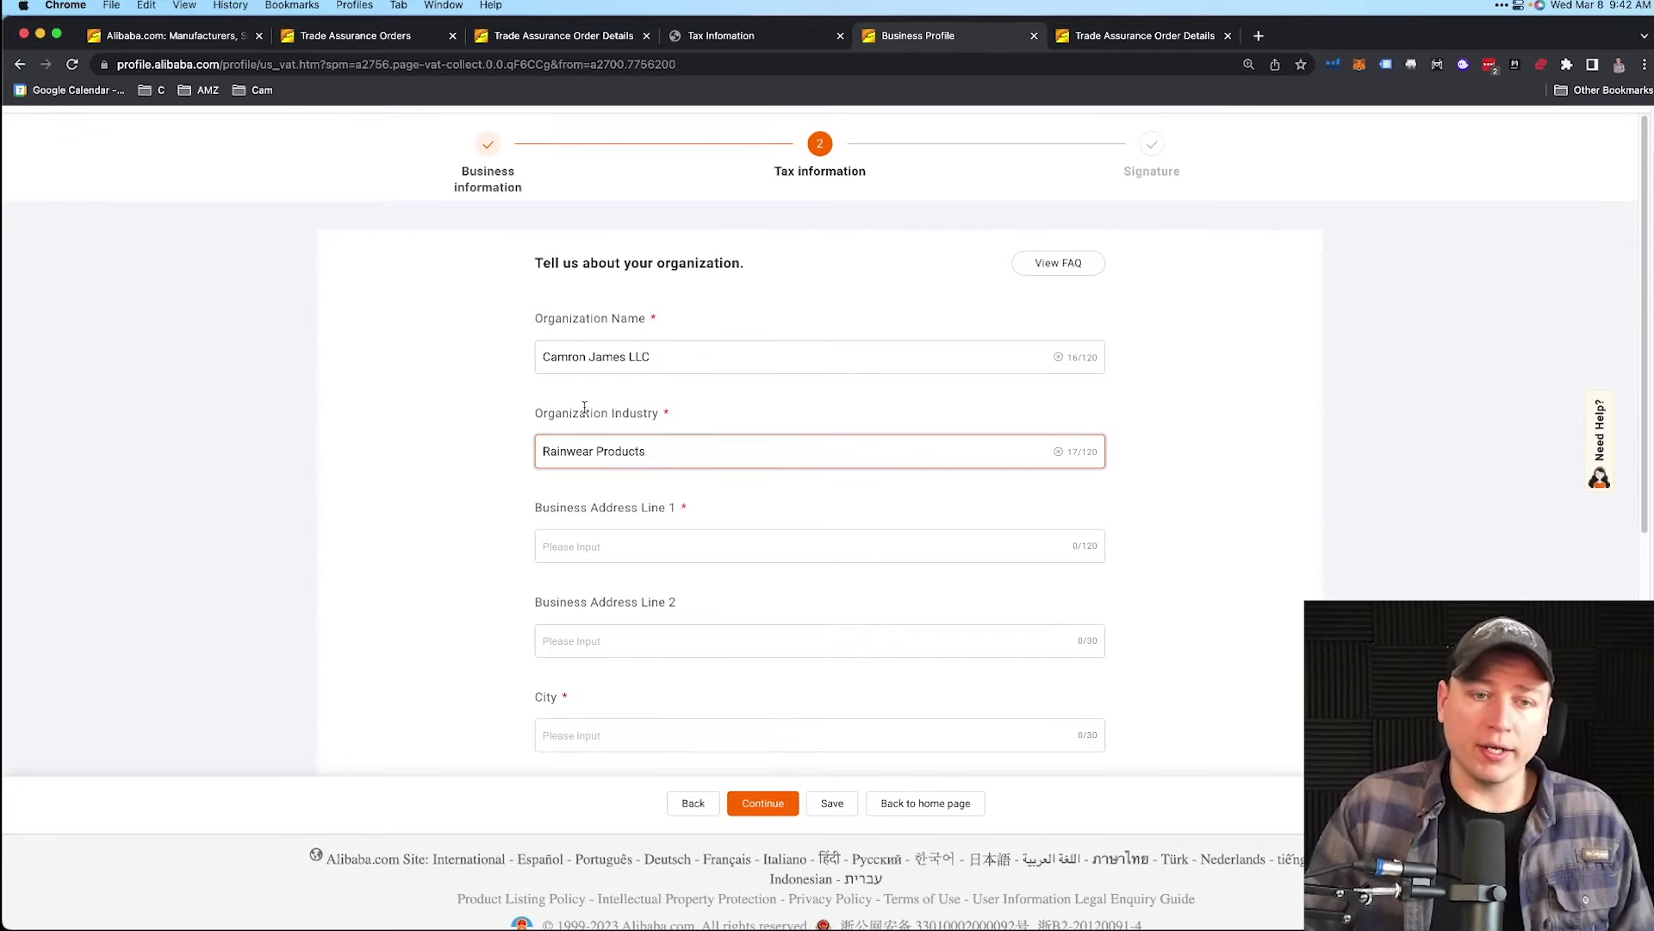
- Correct the authorized signer's name and title fields, then save the organization details
scroll(634, 505, "down", 1)
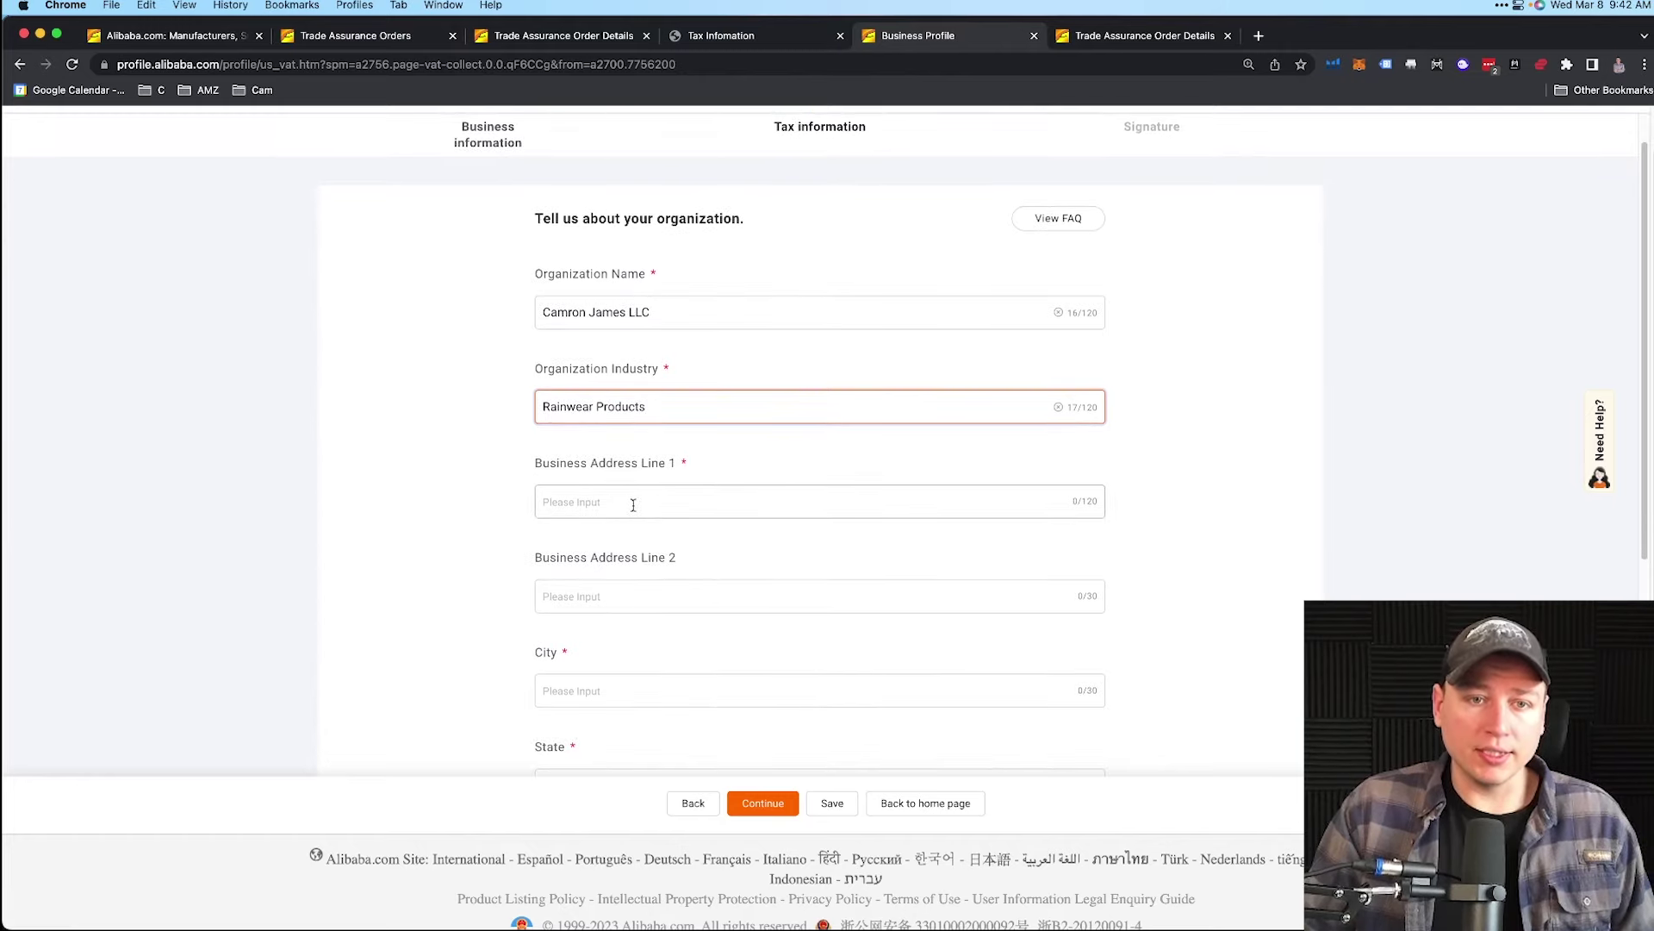
scroll(633, 505, "down", 3)
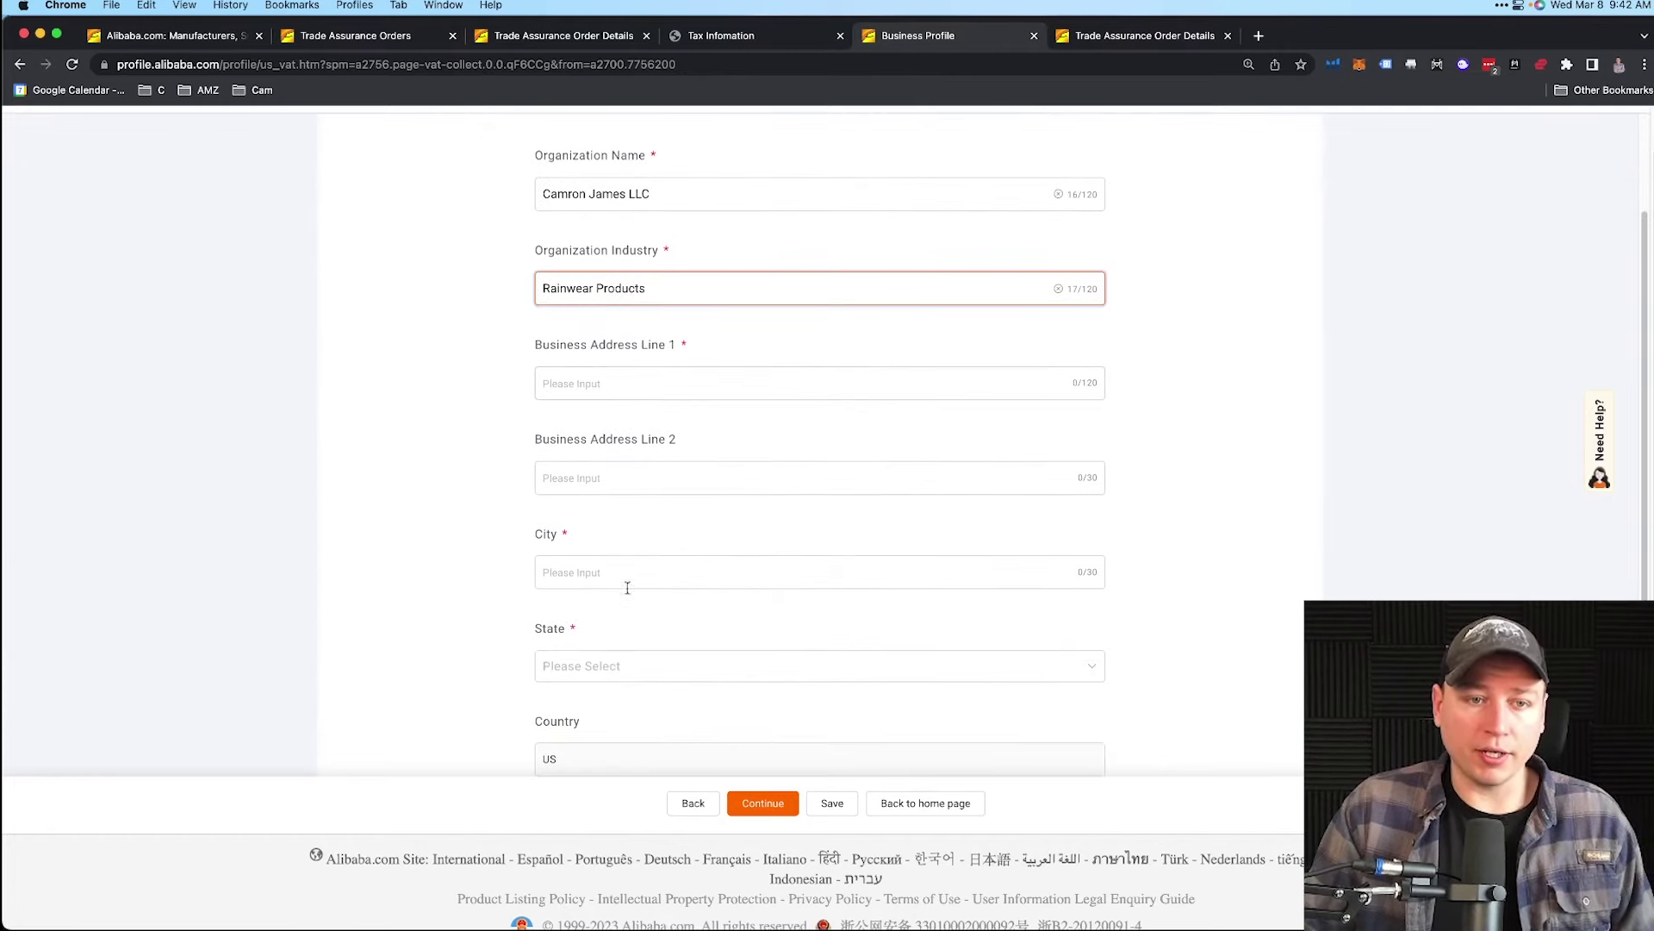
scroll(613, 561, "down", 1)
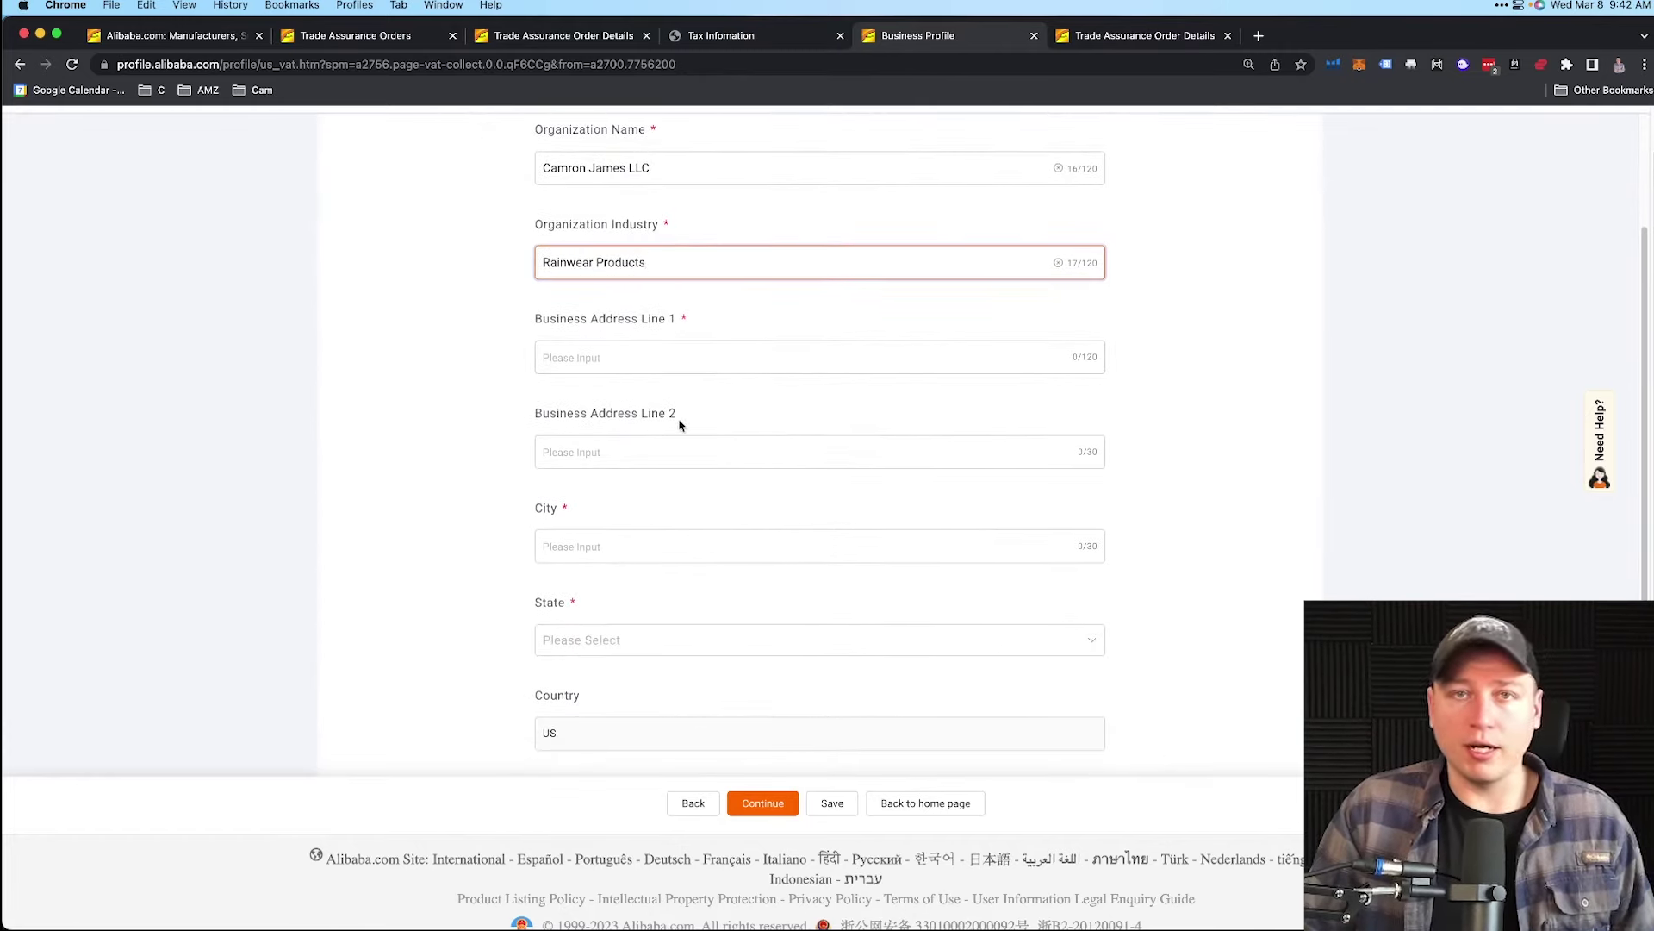
scroll(677, 459, "down", 1)
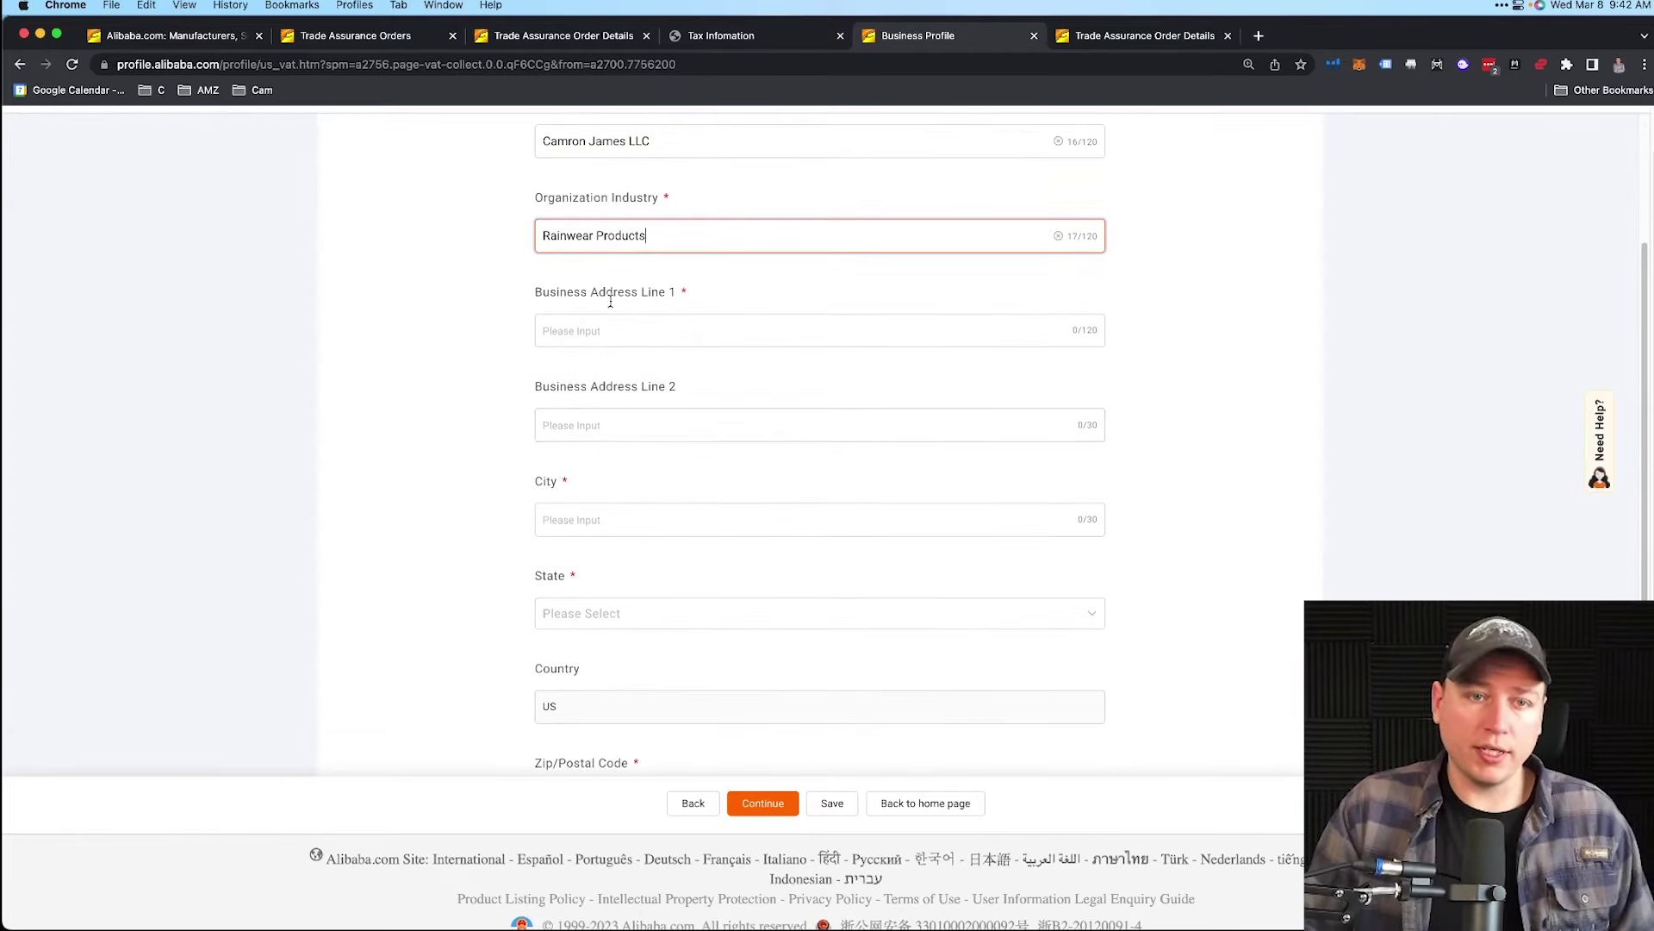
scroll(644, 586, "down", 3)
scroll(677, 551, "down", 5)
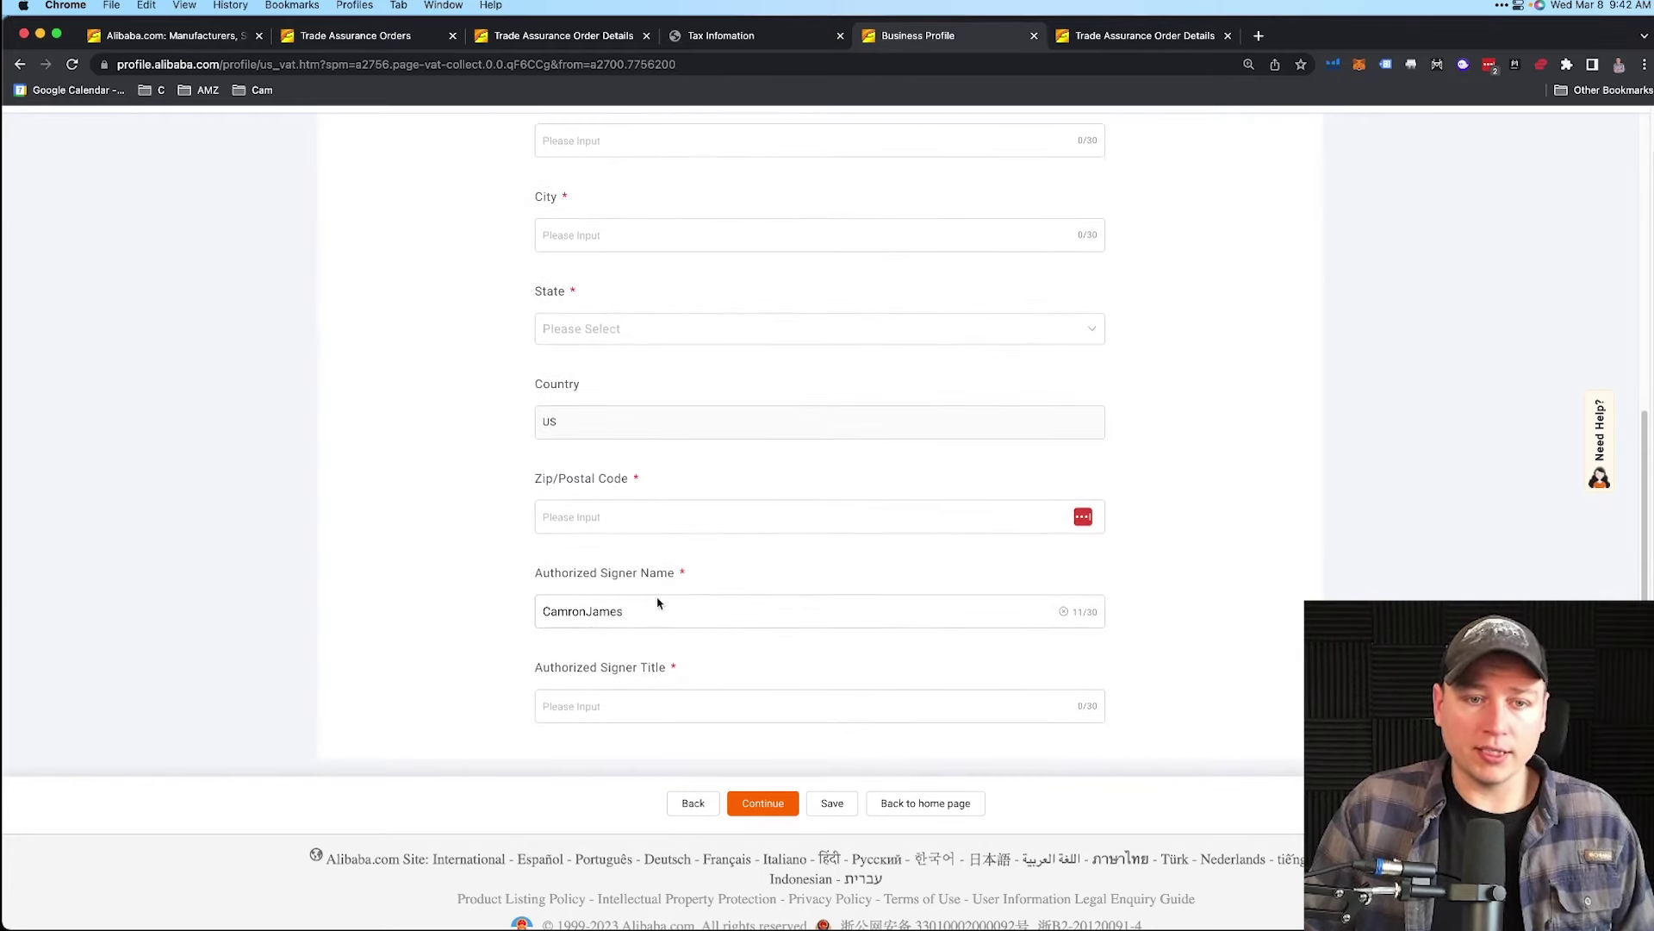
left_click(584, 611)
left_click(624, 710)
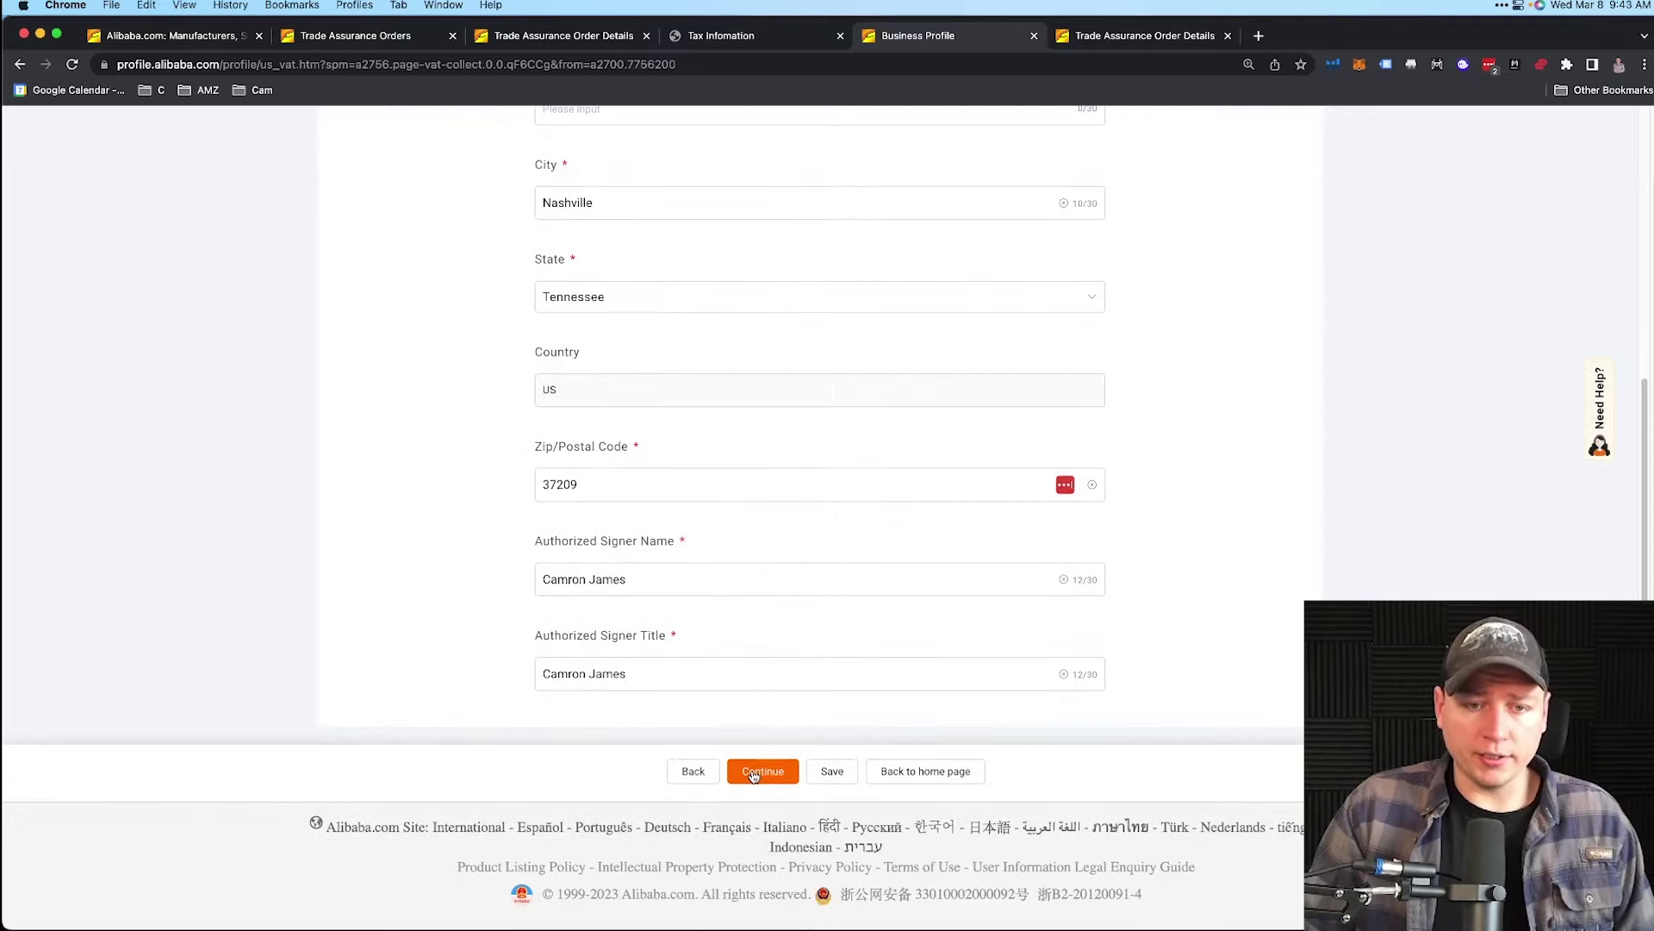
left_click(753, 776)
- Mark Resale under the exemption type question of the SSTGB Form F0003 certificate
scroll(758, 499, "up", 8)
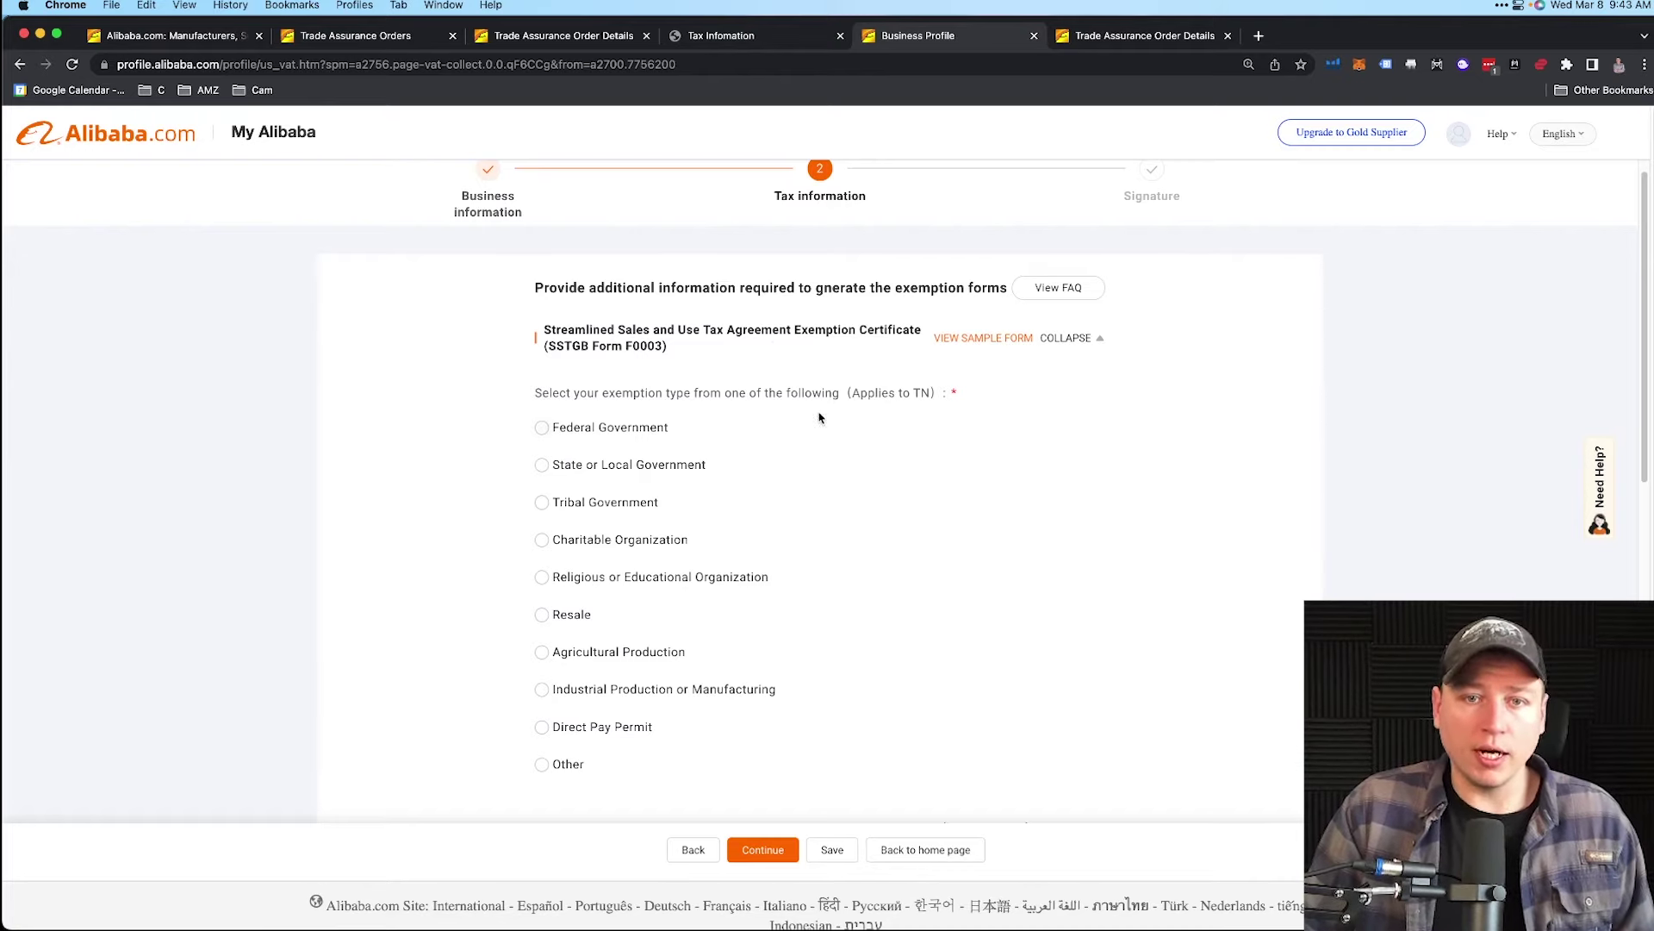
left_click_drag(856, 393, 930, 393)
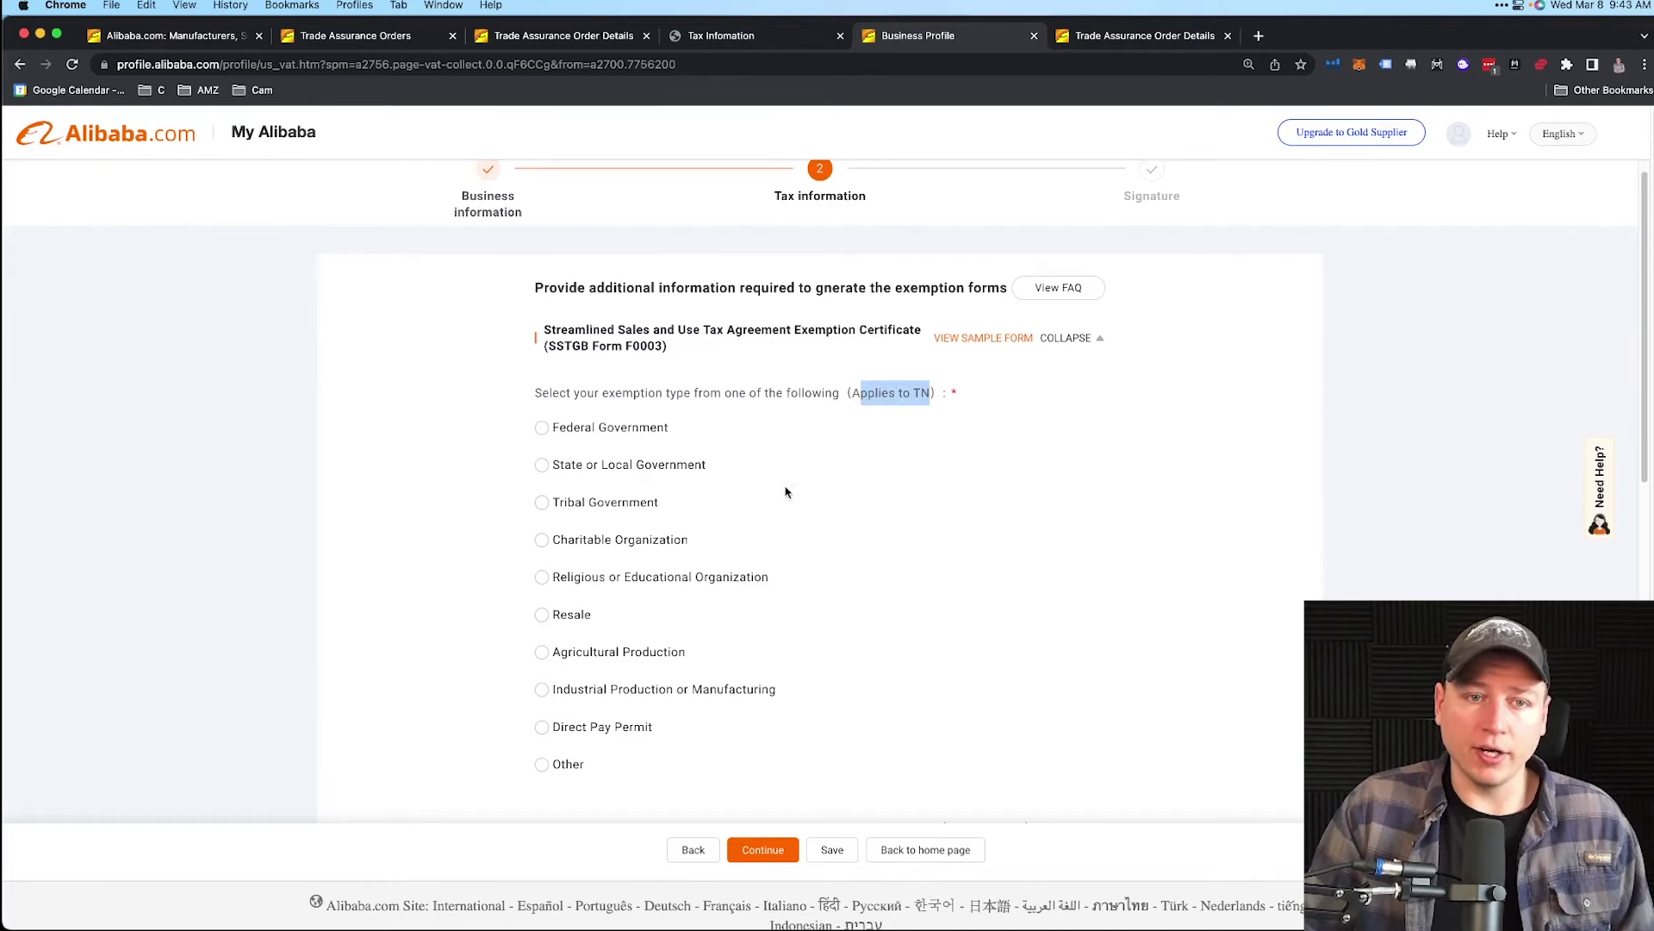
scroll(778, 485, "down", 1)
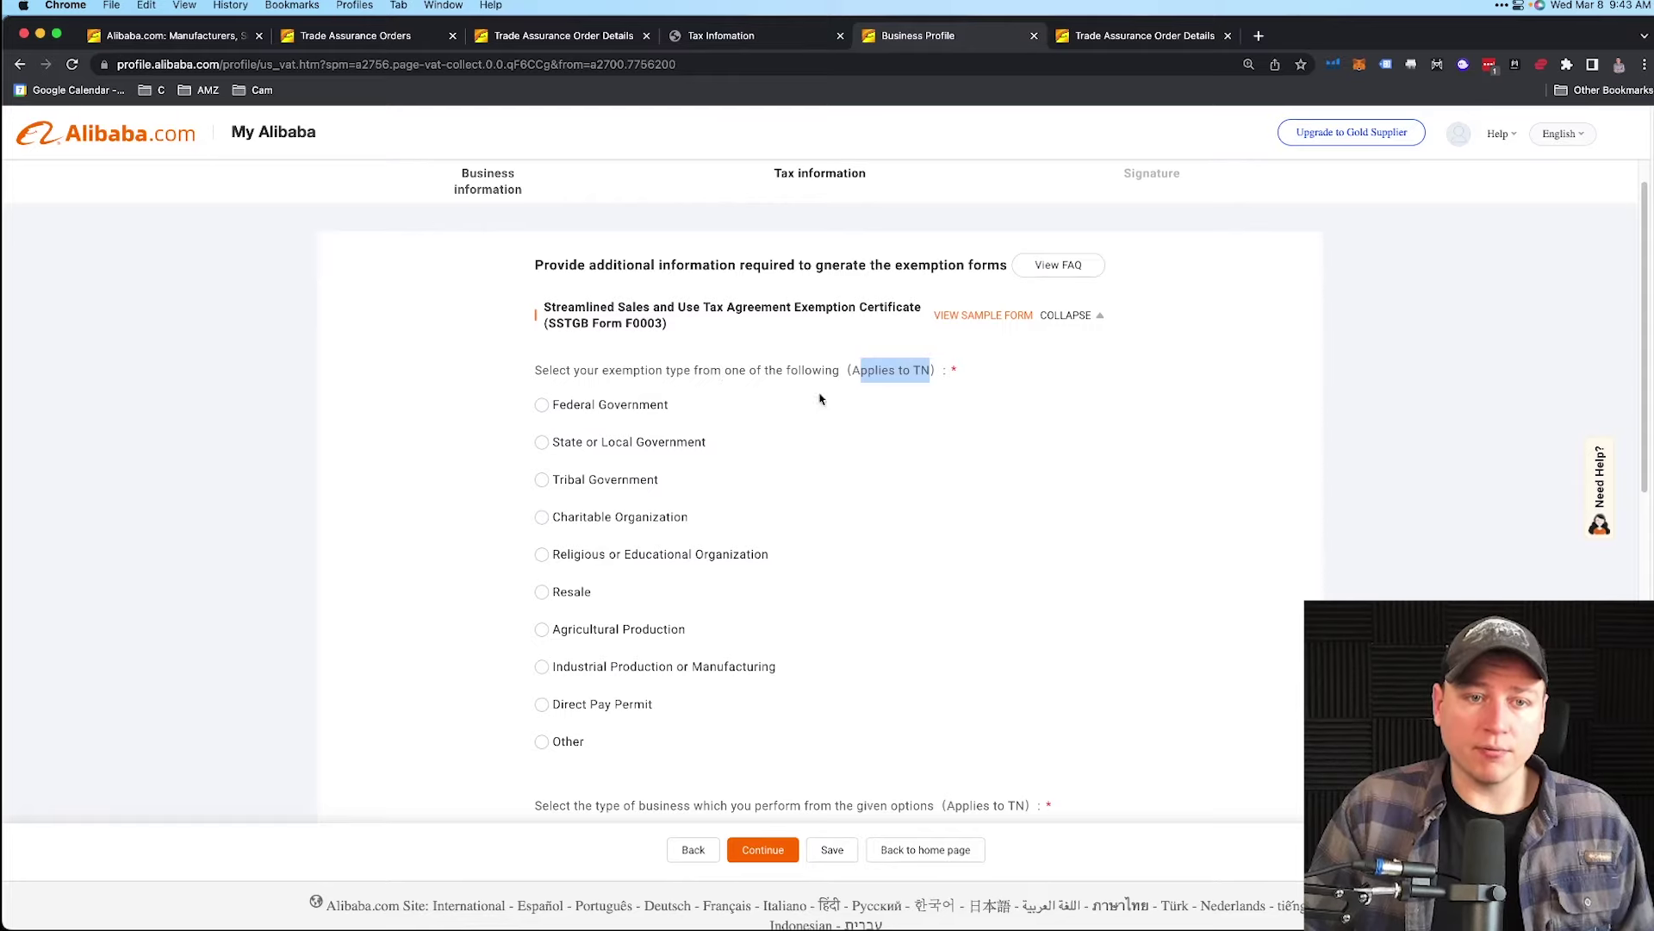
scroll(802, 480, "down", 1)
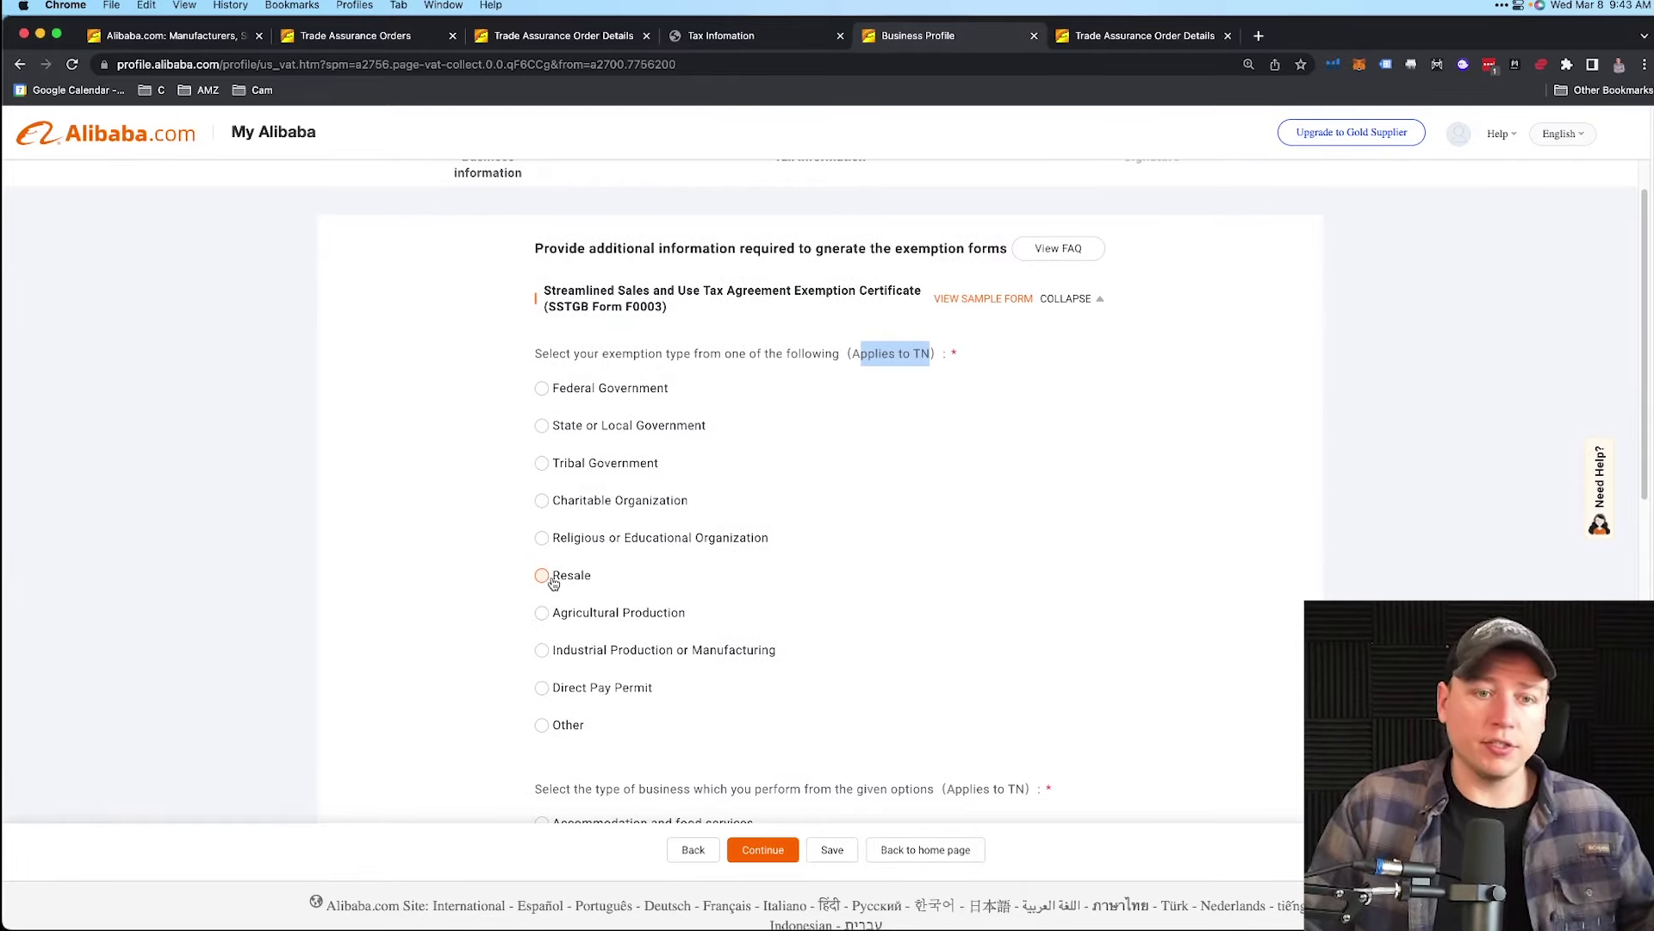
left_click(552, 581)
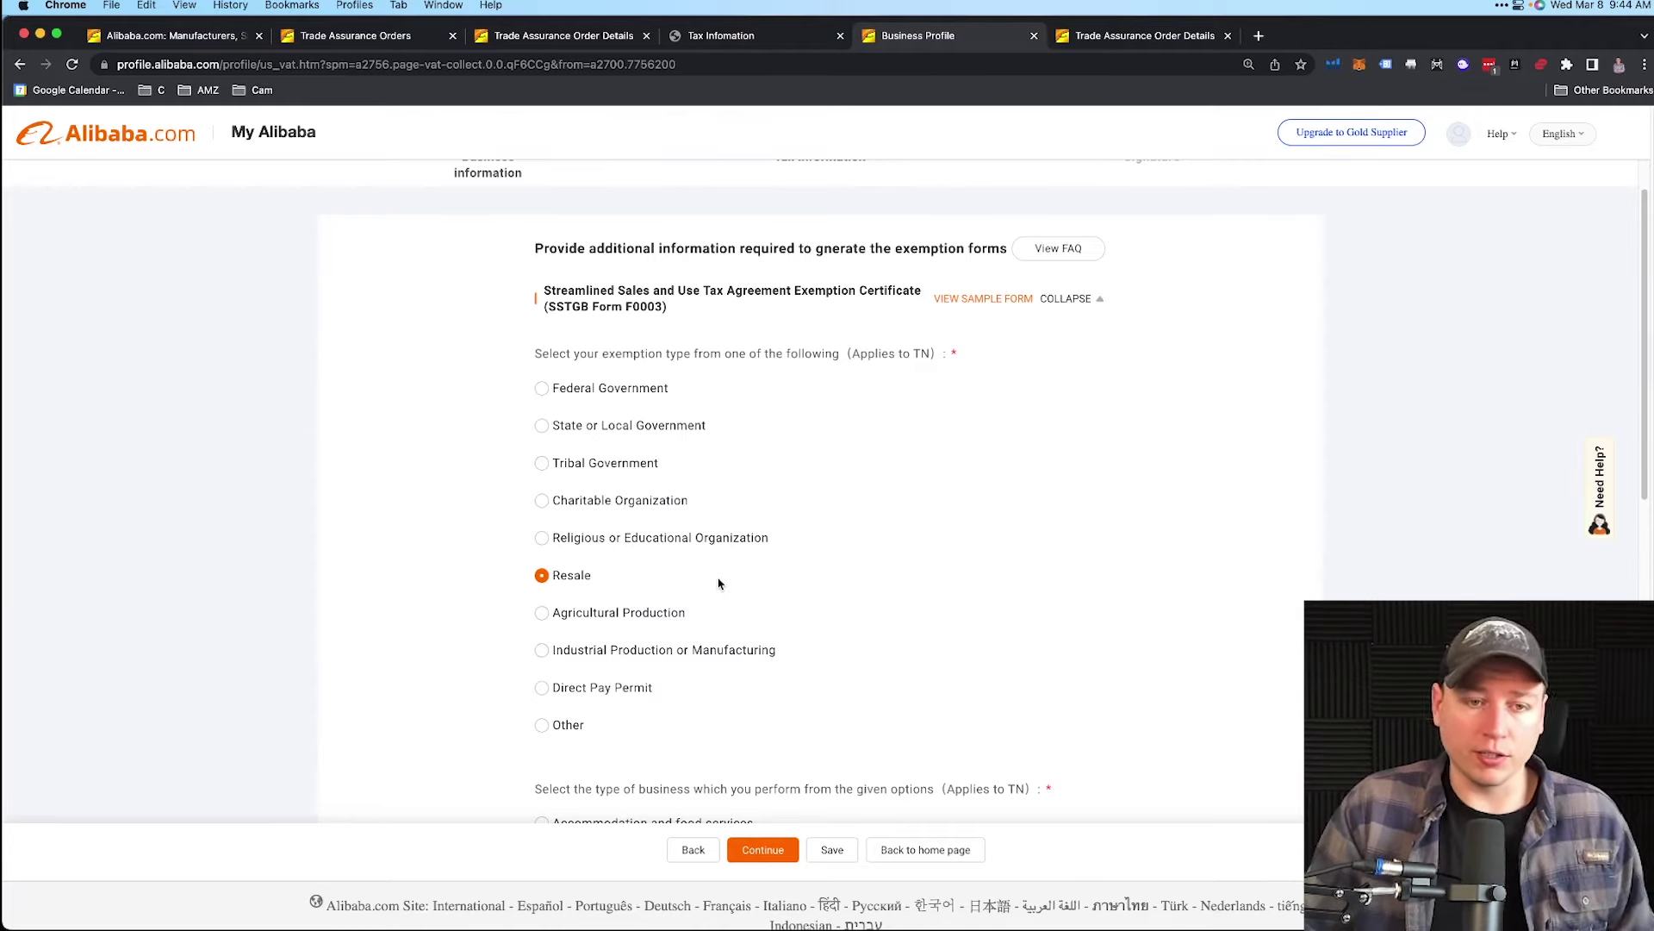
- Set the business type to Retail trade and answer No to having a Tennessee registration number
scroll(720, 582, "down", 2)
scroll(720, 576, "down", 4)
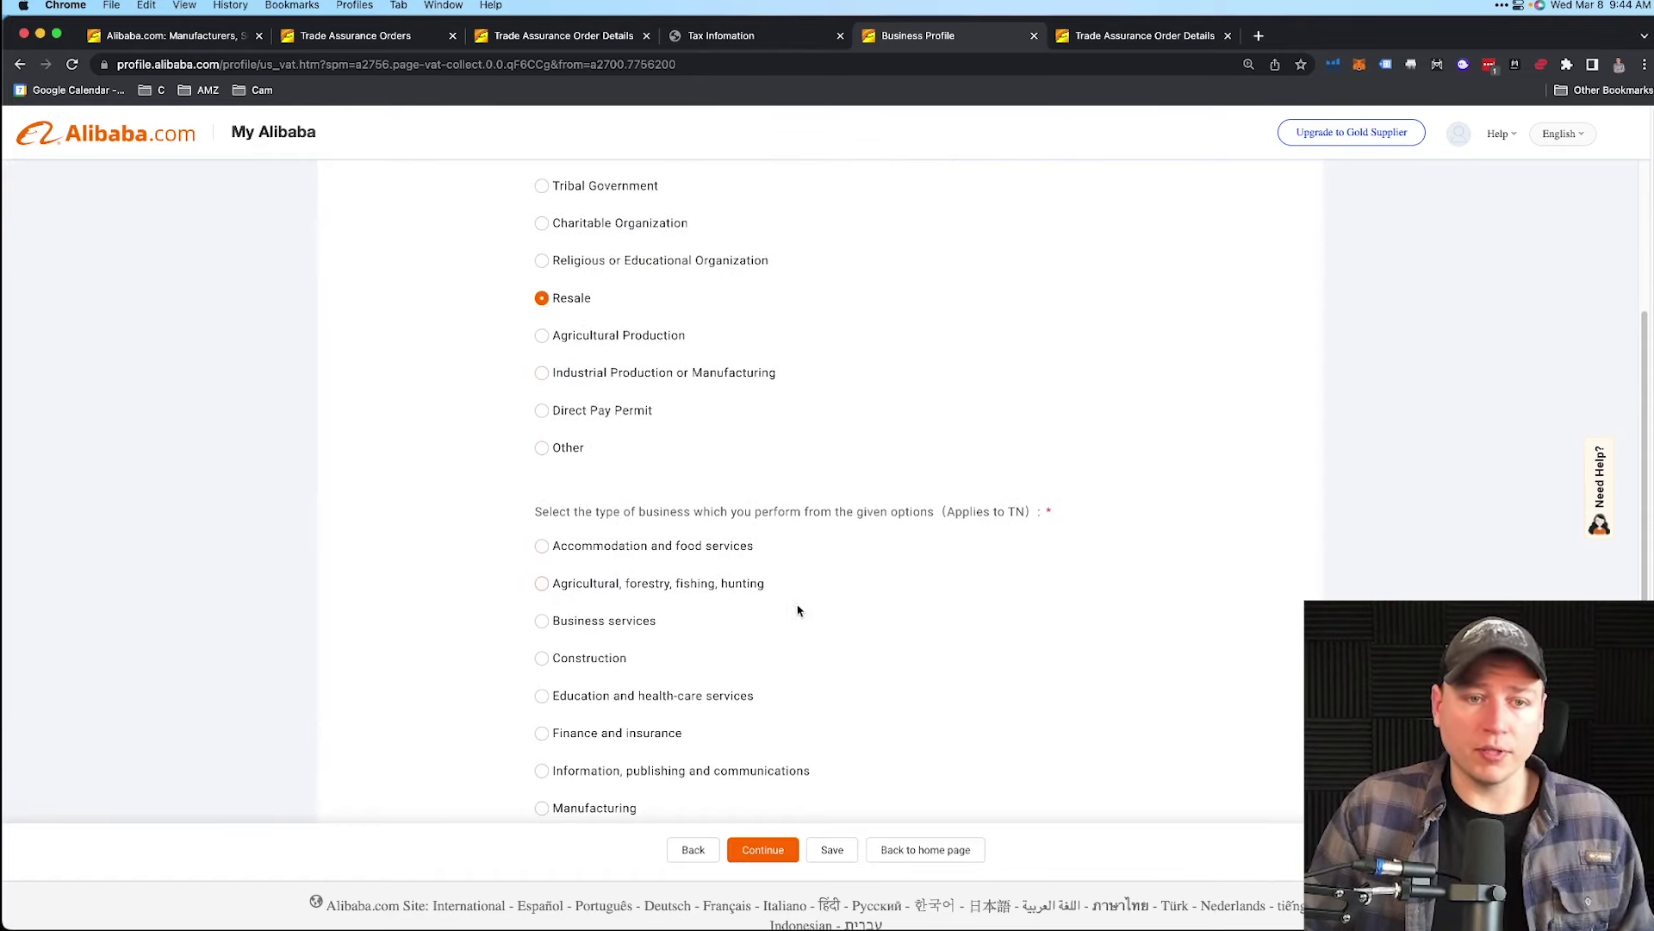
scroll(818, 617, "down", 1)
scroll(817, 617, "down", 4)
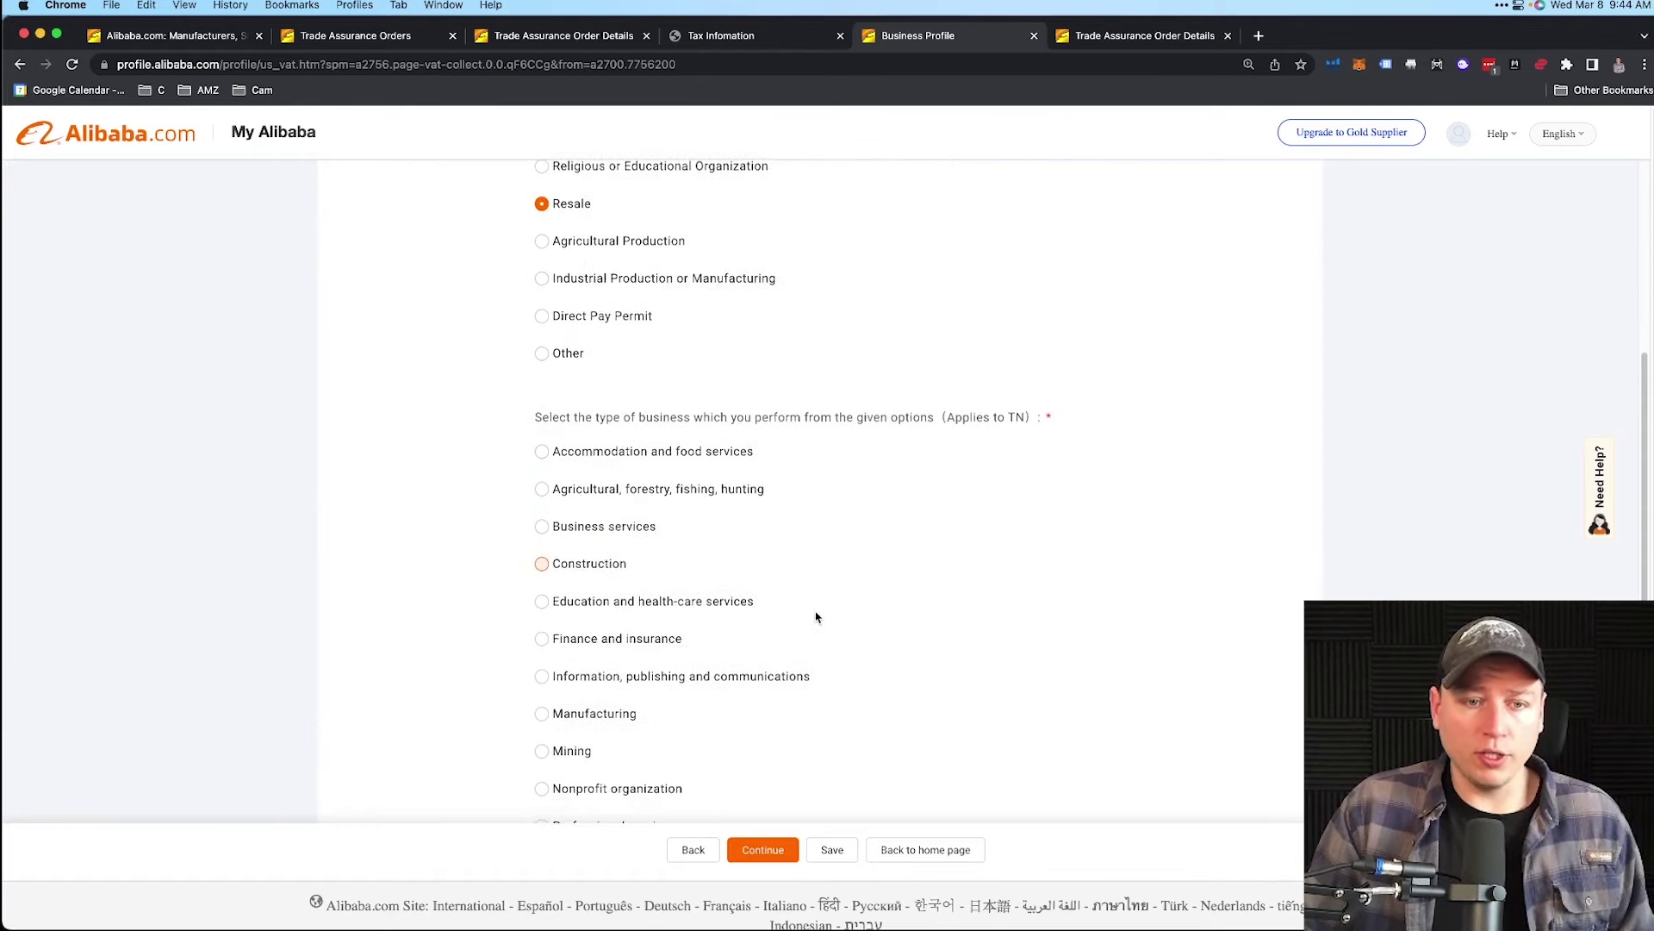
scroll(818, 617, "down", 4)
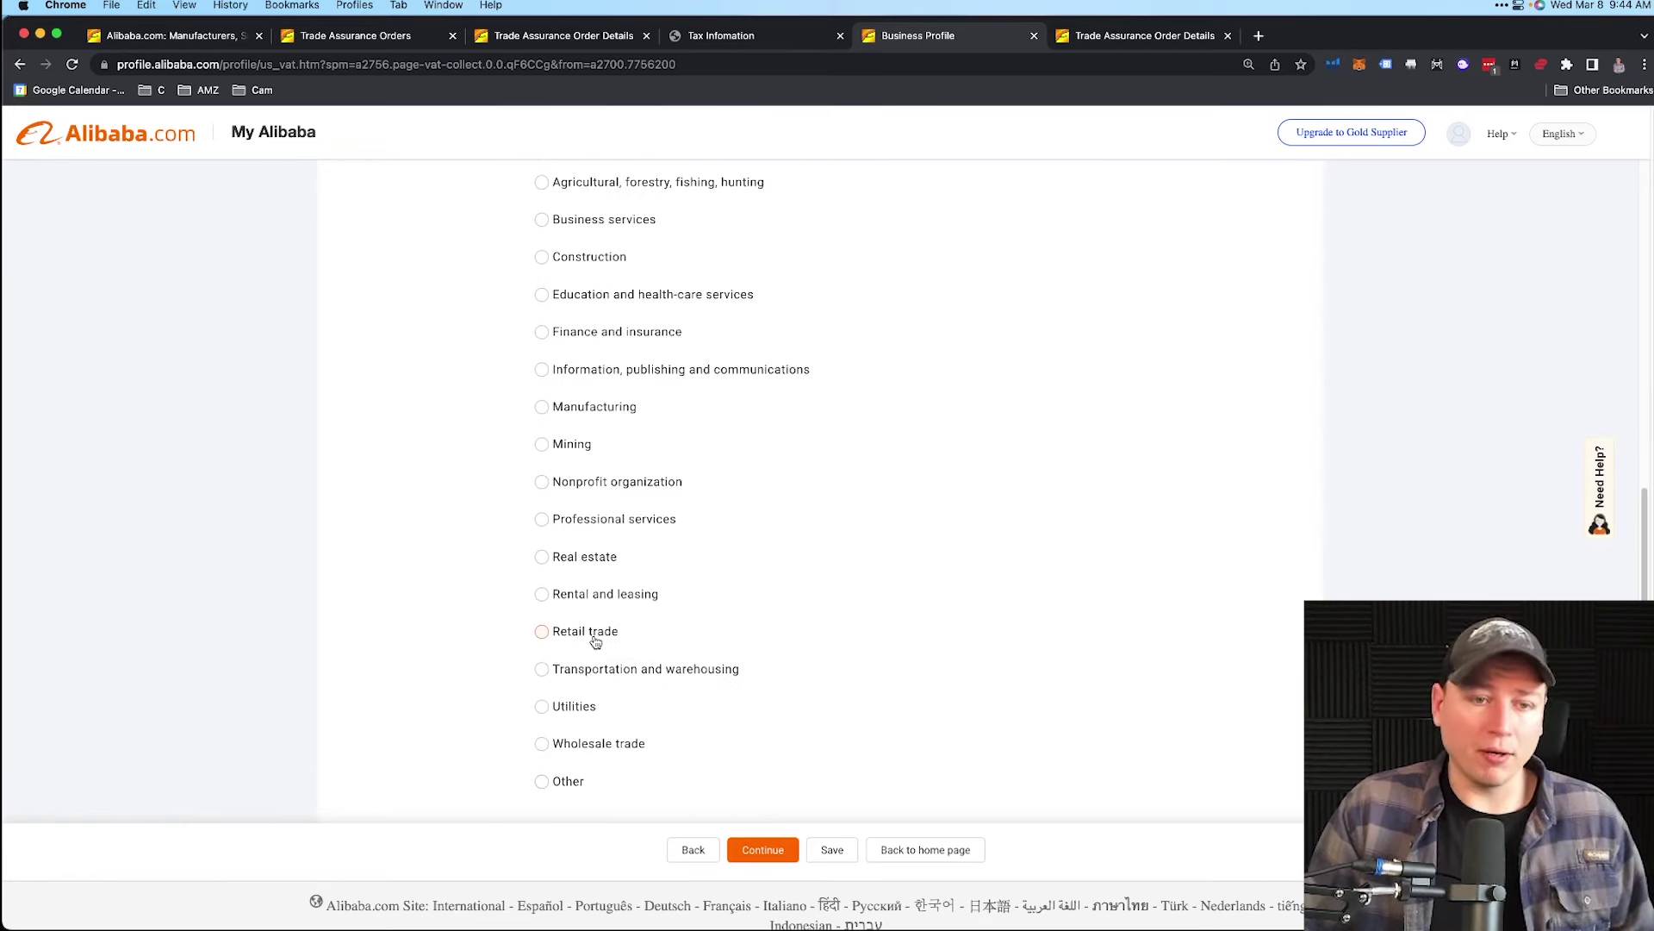
left_click(597, 638)
scroll(850, 672, "up", 2)
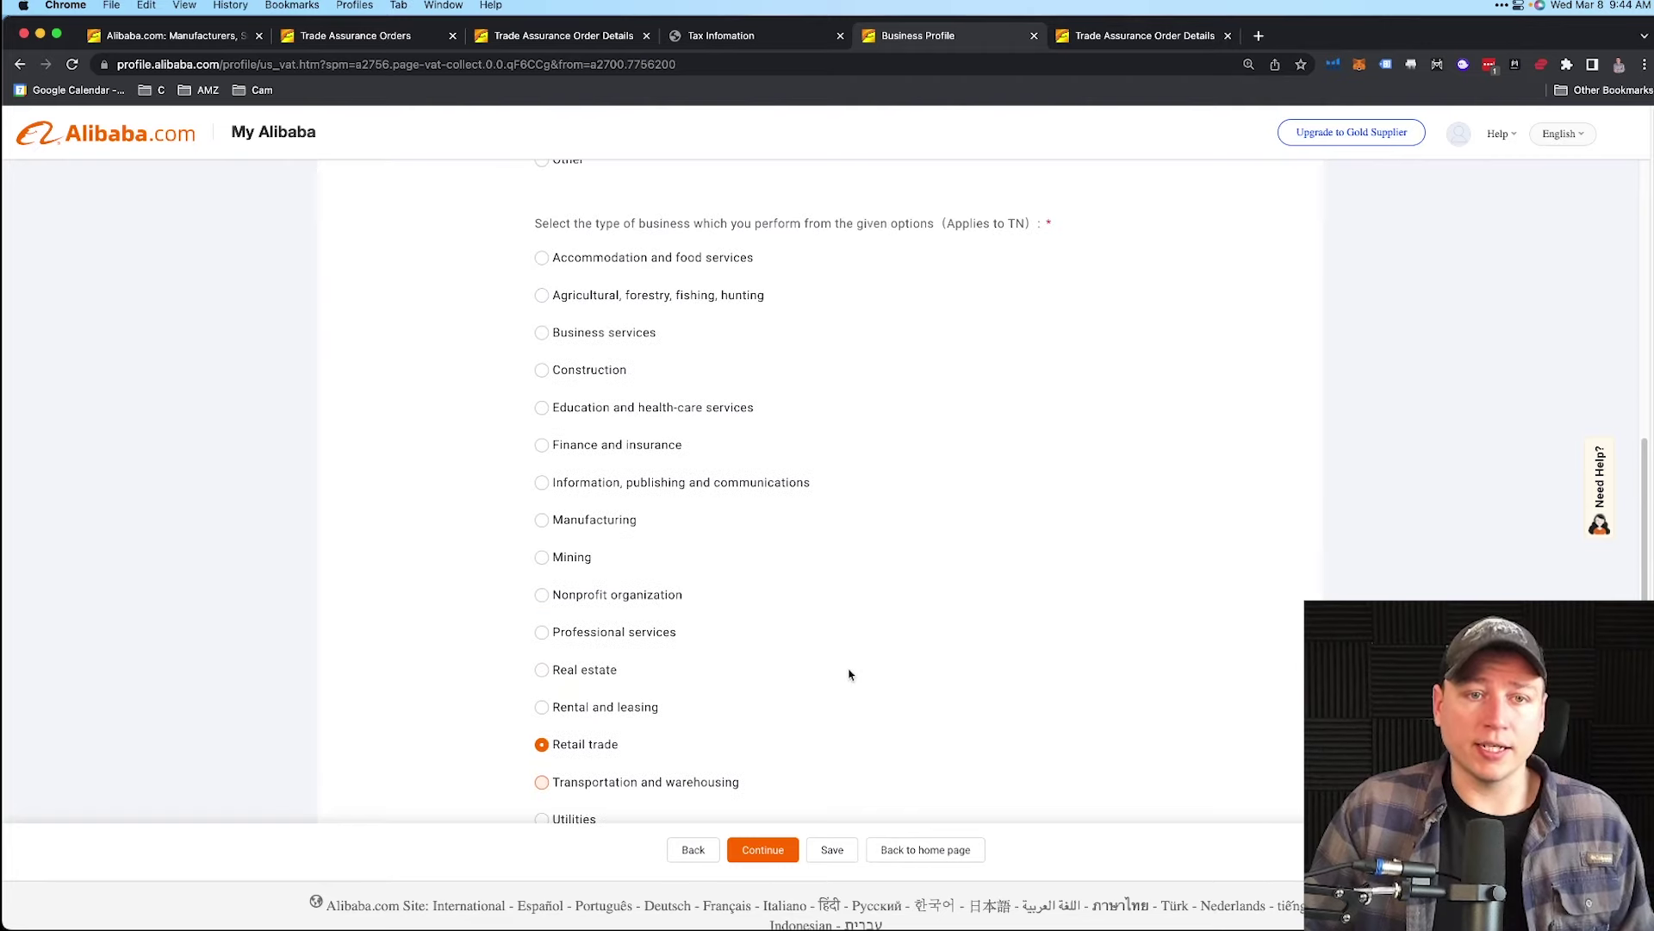
scroll(850, 672, "down", 6)
left_click_drag(524, 582, 798, 570)
scroll(631, 633, "down", 1)
left_click(558, 617)
- Choose Federal Identification Number as the ID and continue to the signature step
scroll(698, 619, "down", 1)
scroll(677, 629, "down", 1)
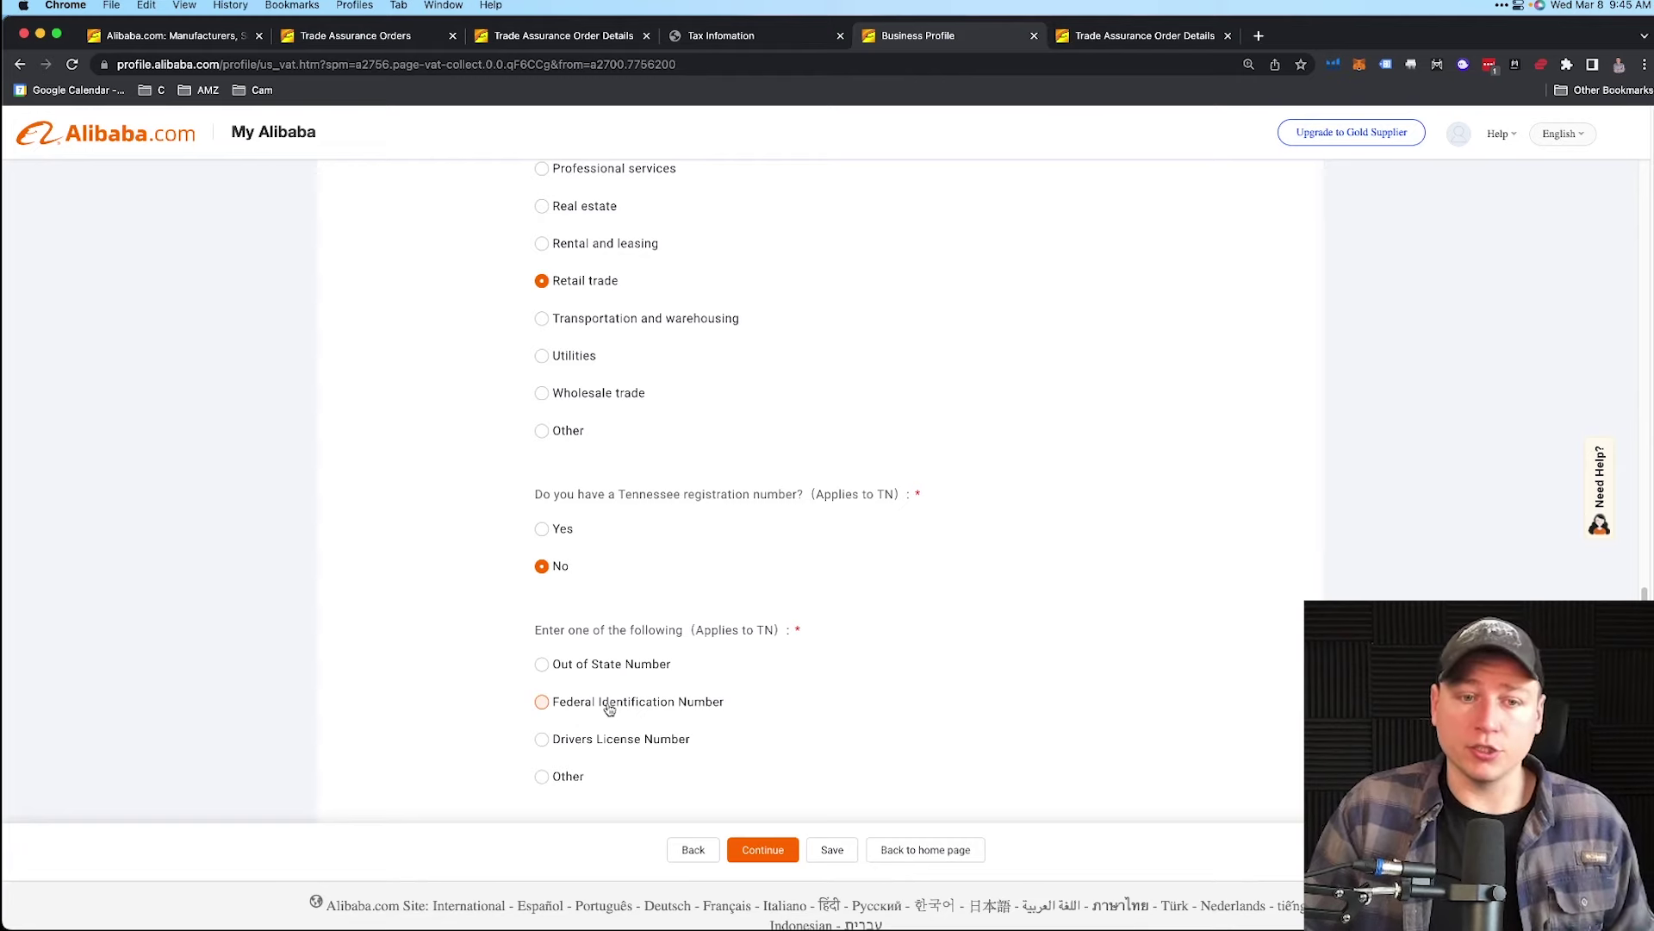
left_click(609, 705)
scroll(609, 709, "down", 3)
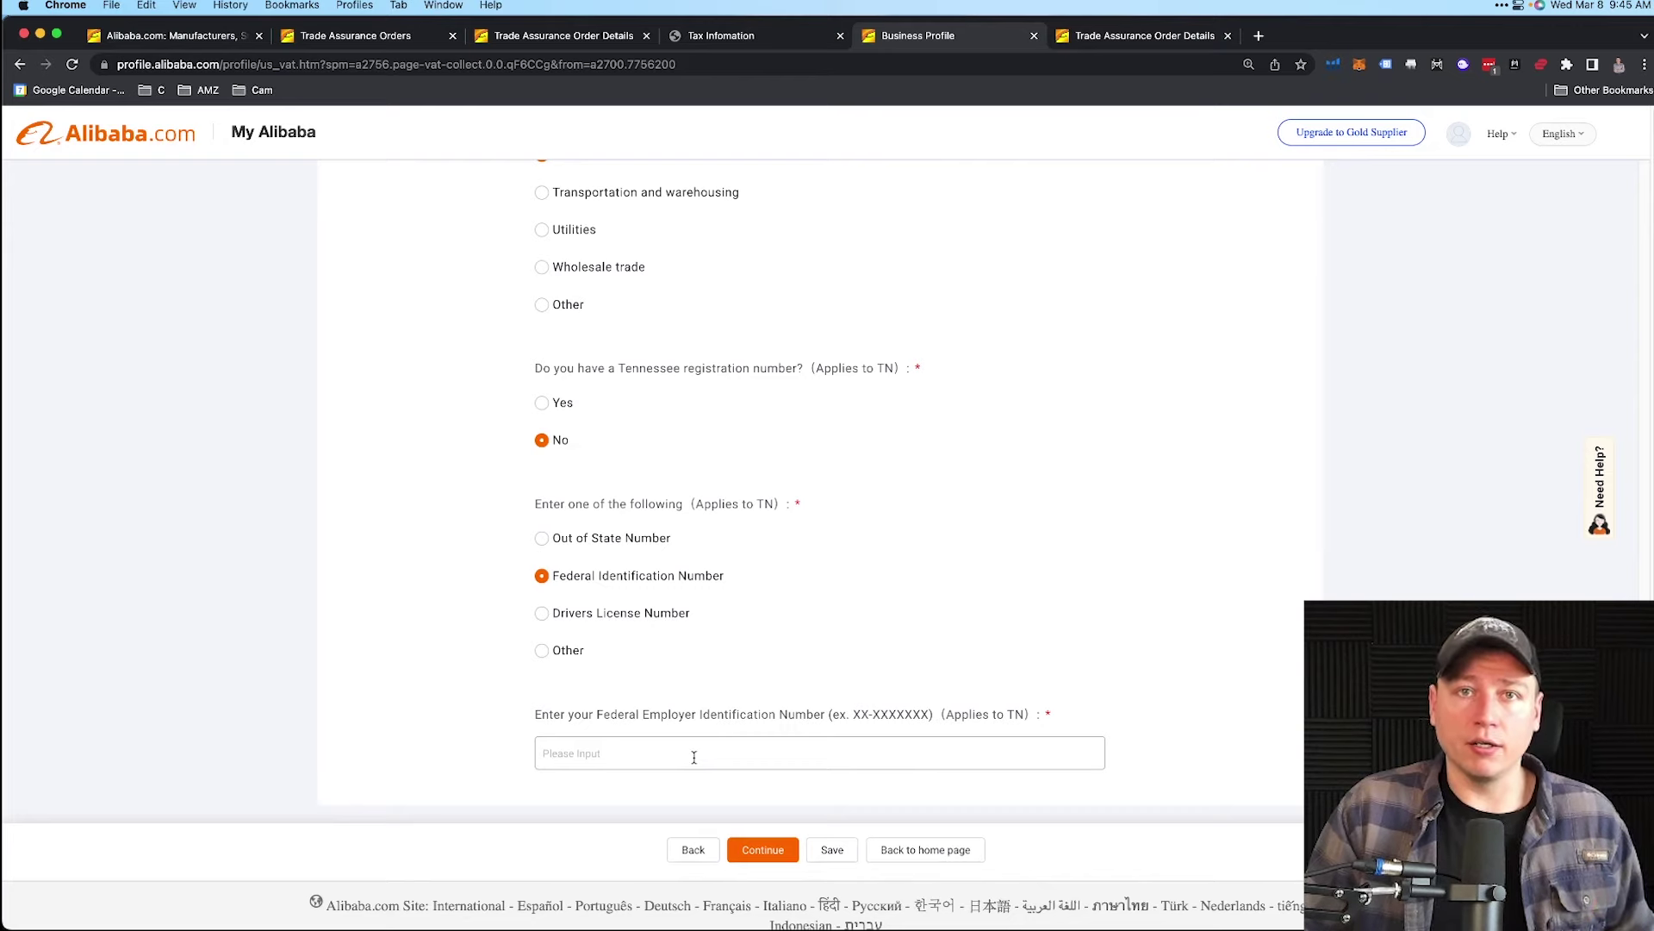
left_click(762, 850)
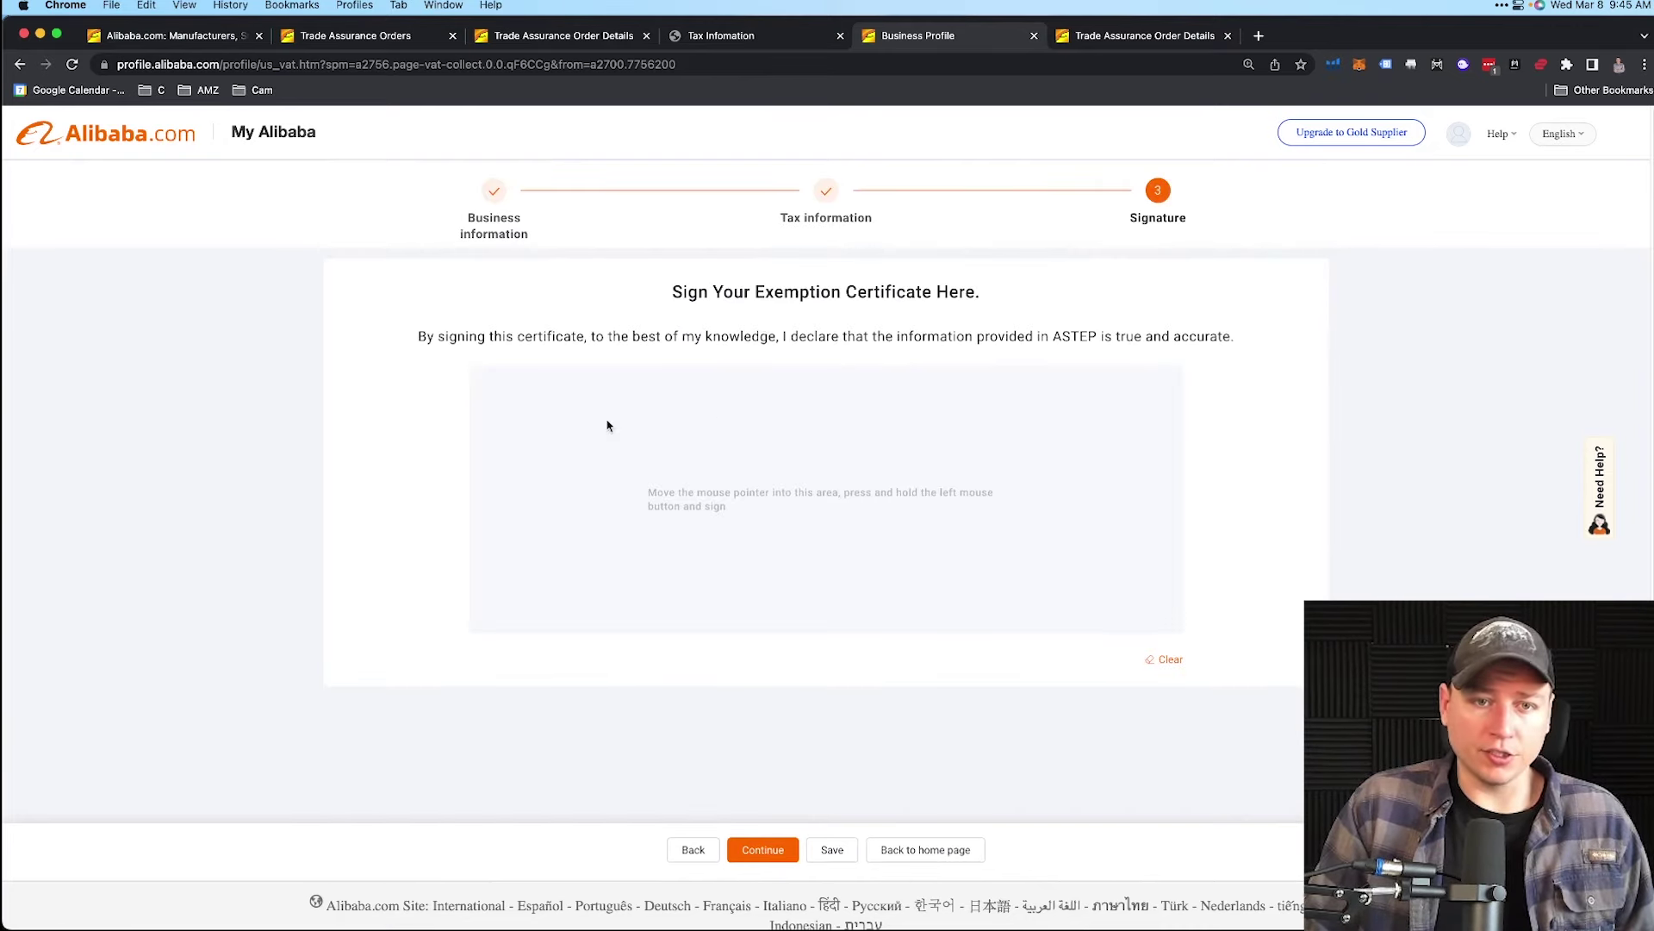
- Draw a handwritten signature, continue to the review page, and submit the application
mouse_move(609, 420)
left_mouse_down()
mouse_move(602, 569)
mouse_move(774, 564)
left_mouse_up()
mouse_move(901, 403)
left_mouse_down()
mouse_move(788, 545)
mouse_move(896, 566)
mouse_move(1134, 548)
left_mouse_up()
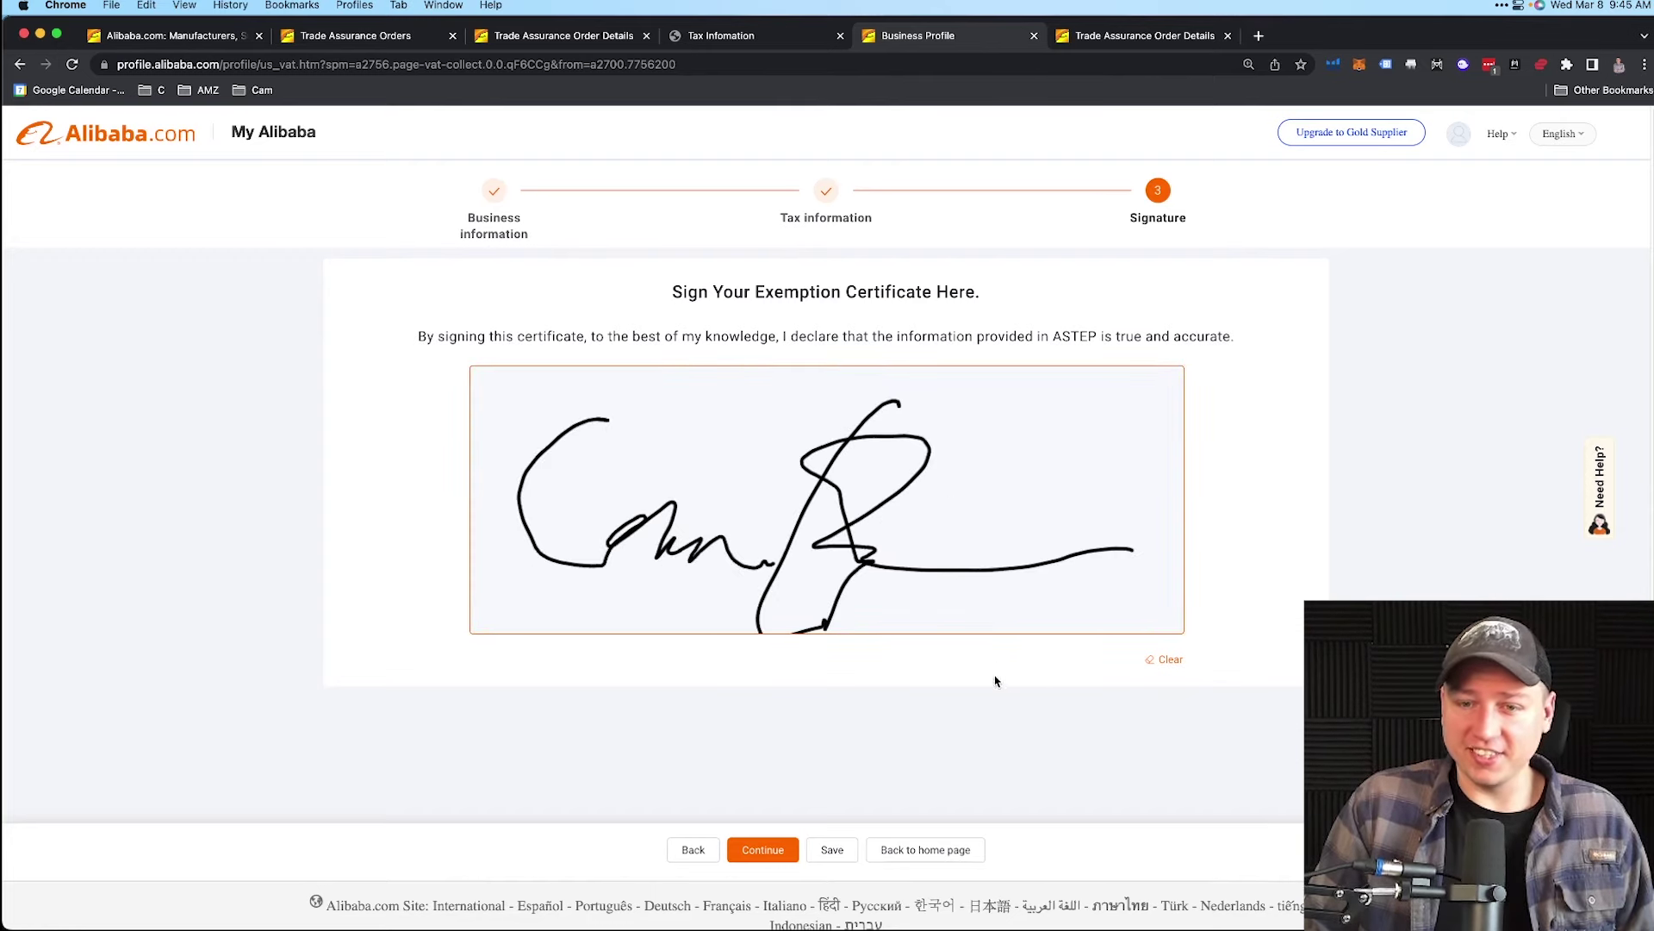
left_click(778, 843)
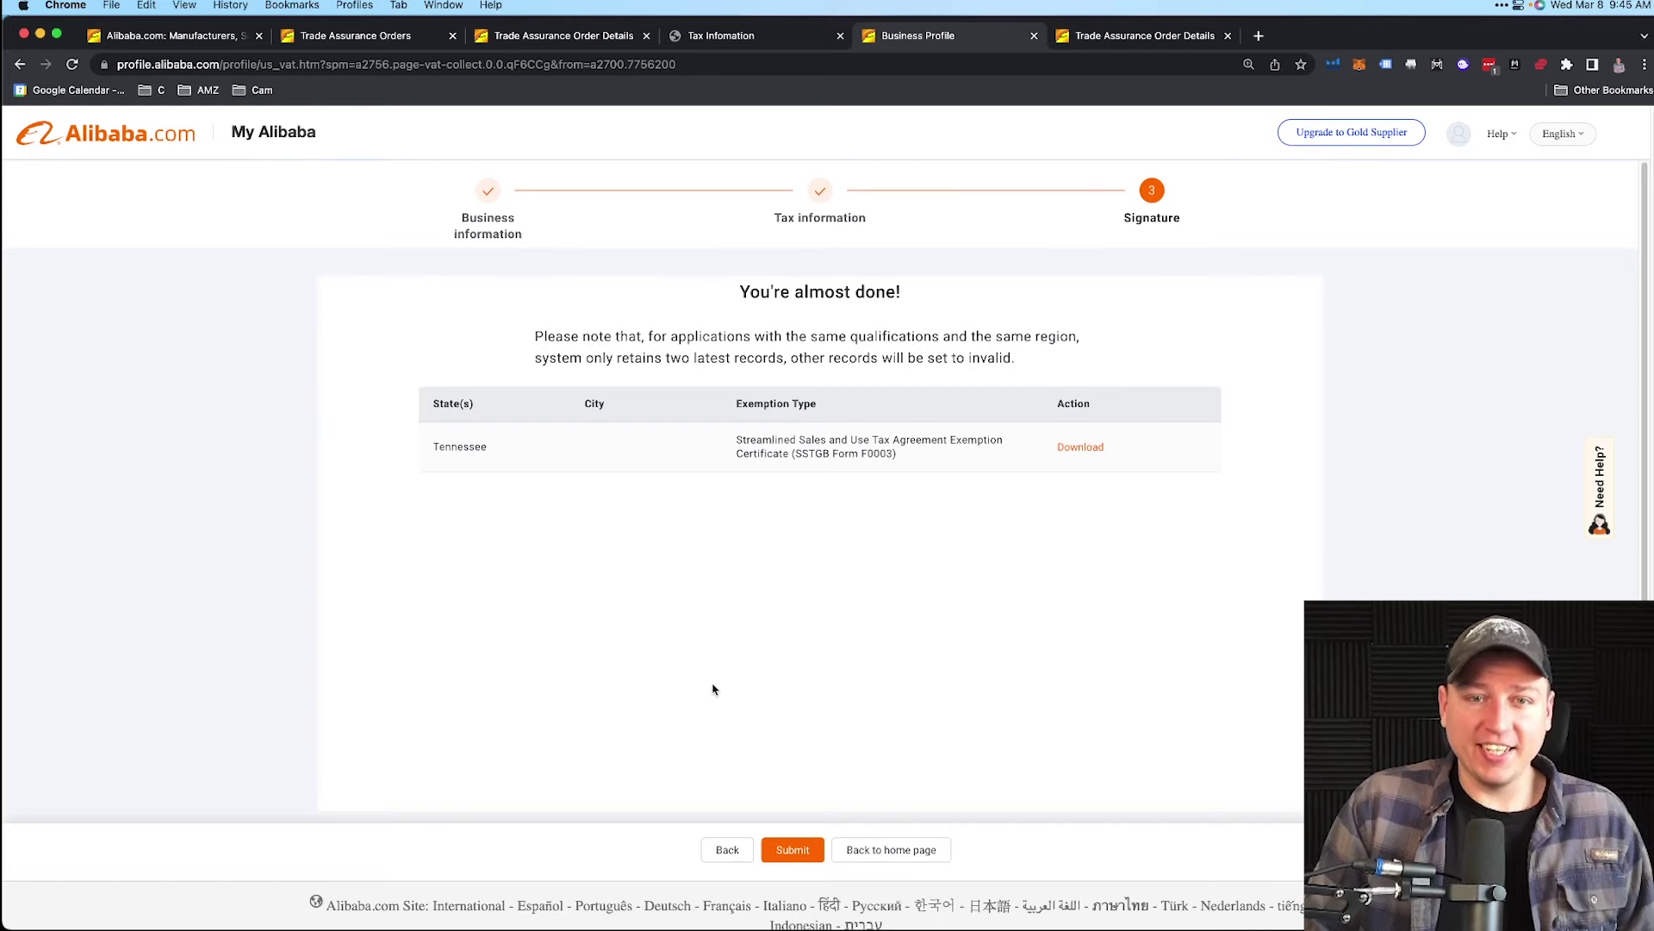
left_click_drag(714, 305, 915, 299)
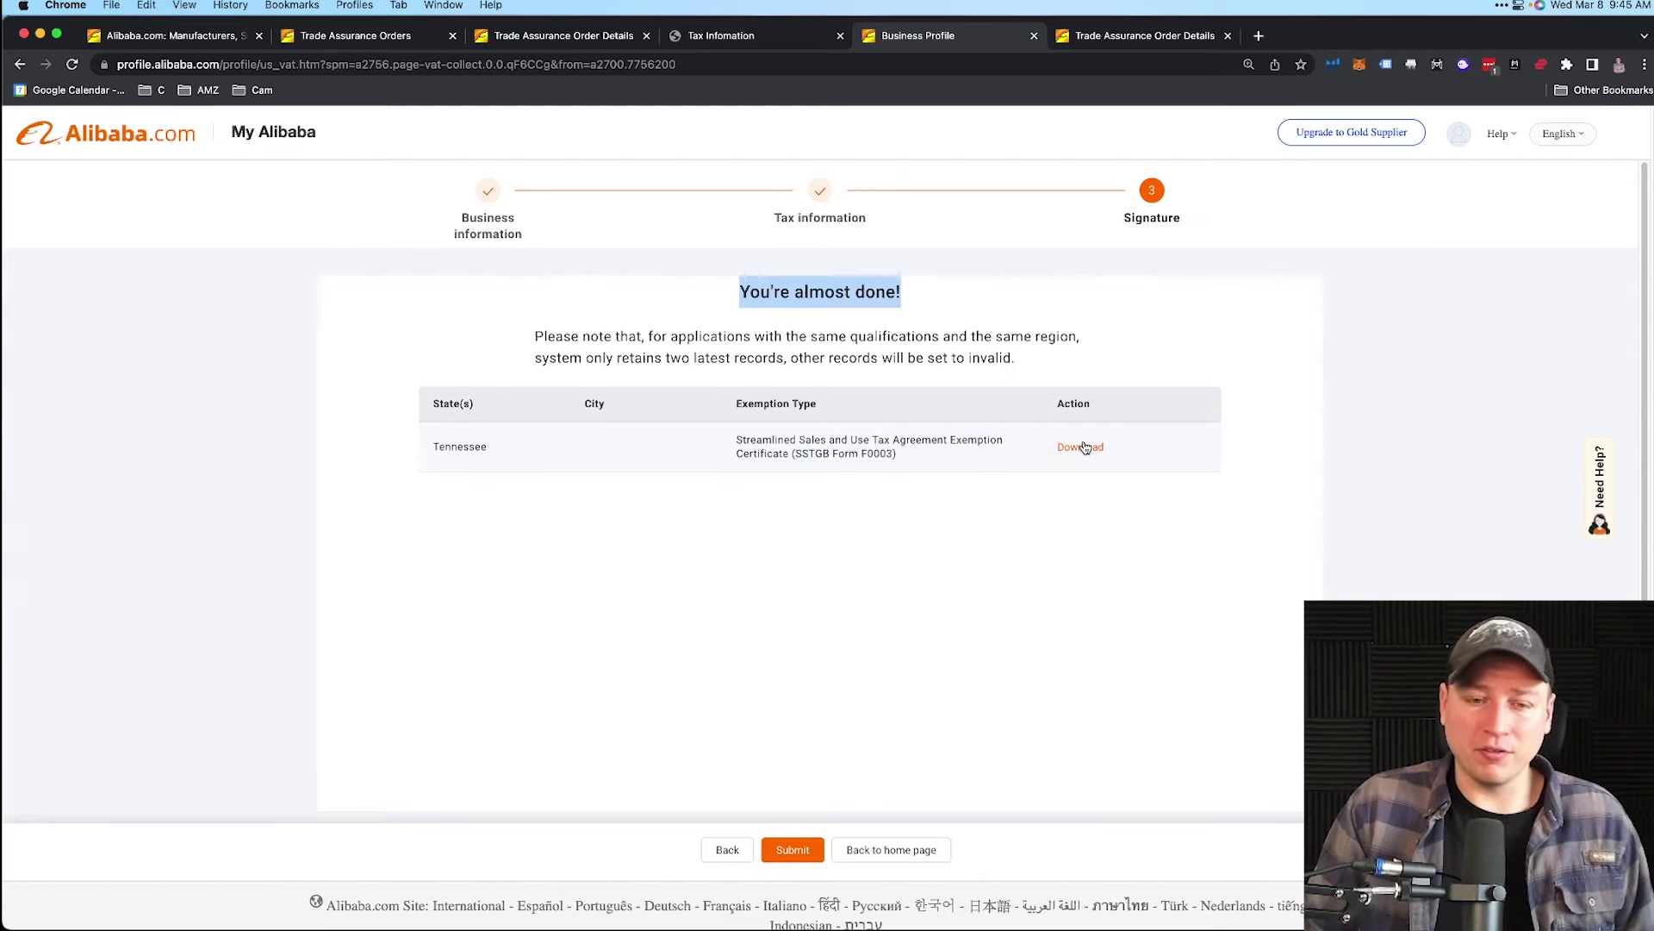
left_click(803, 850)
left_click_drag(738, 362, 942, 365)
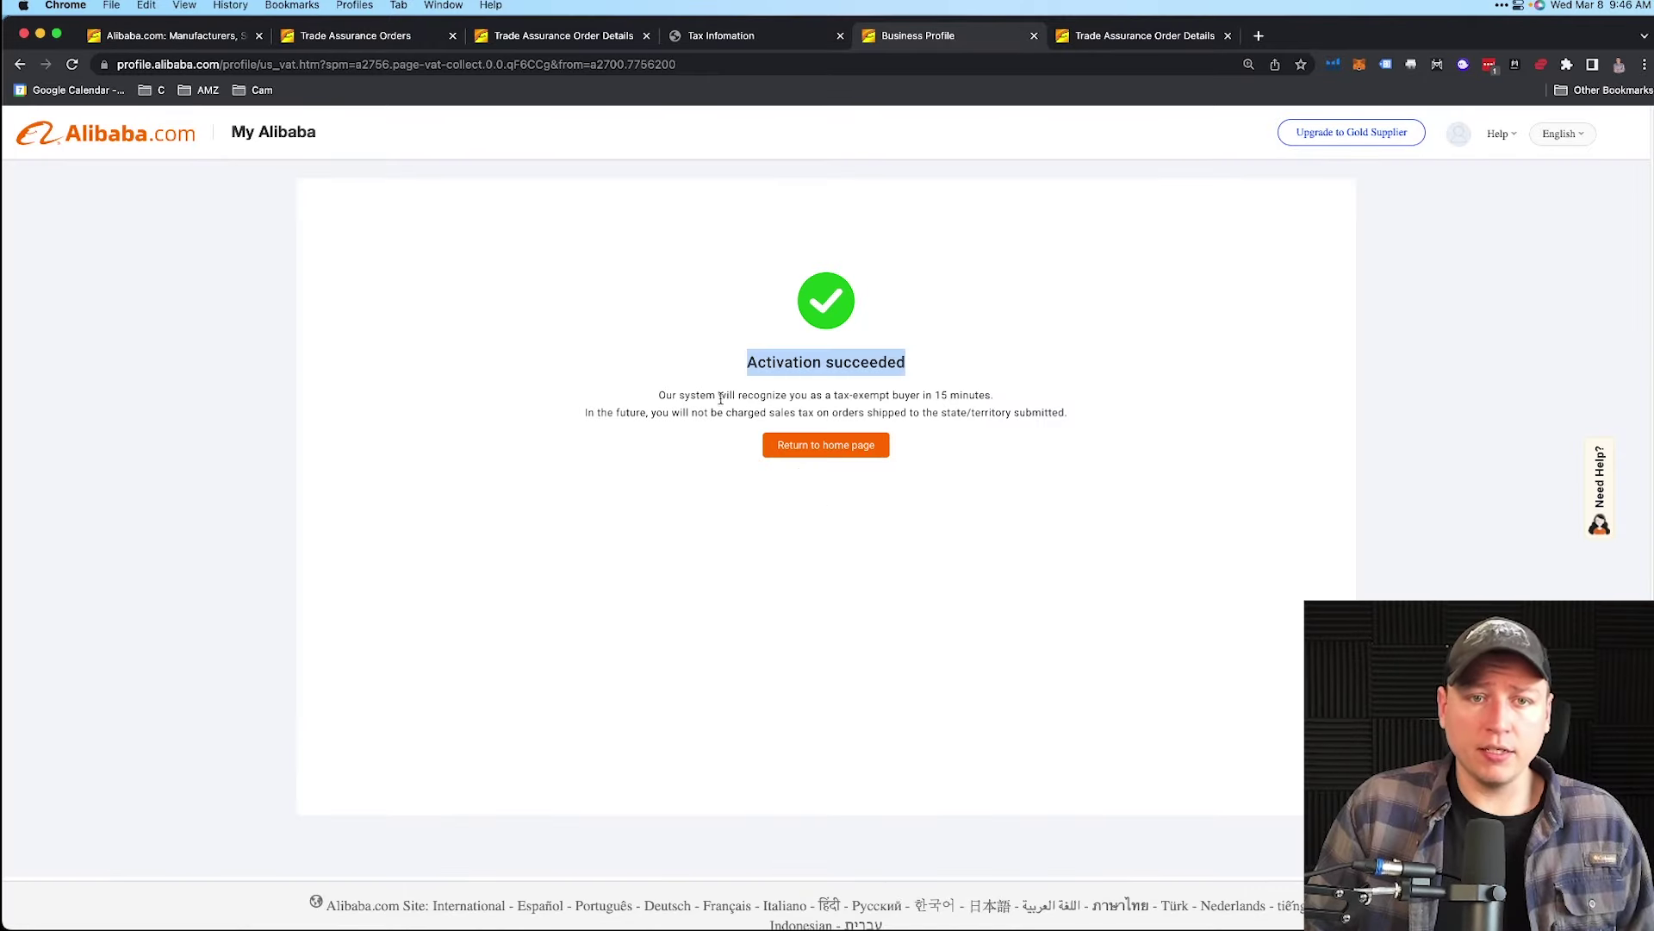
left_click_drag(657, 396, 974, 390)
left_click_drag(651, 412, 1066, 406)
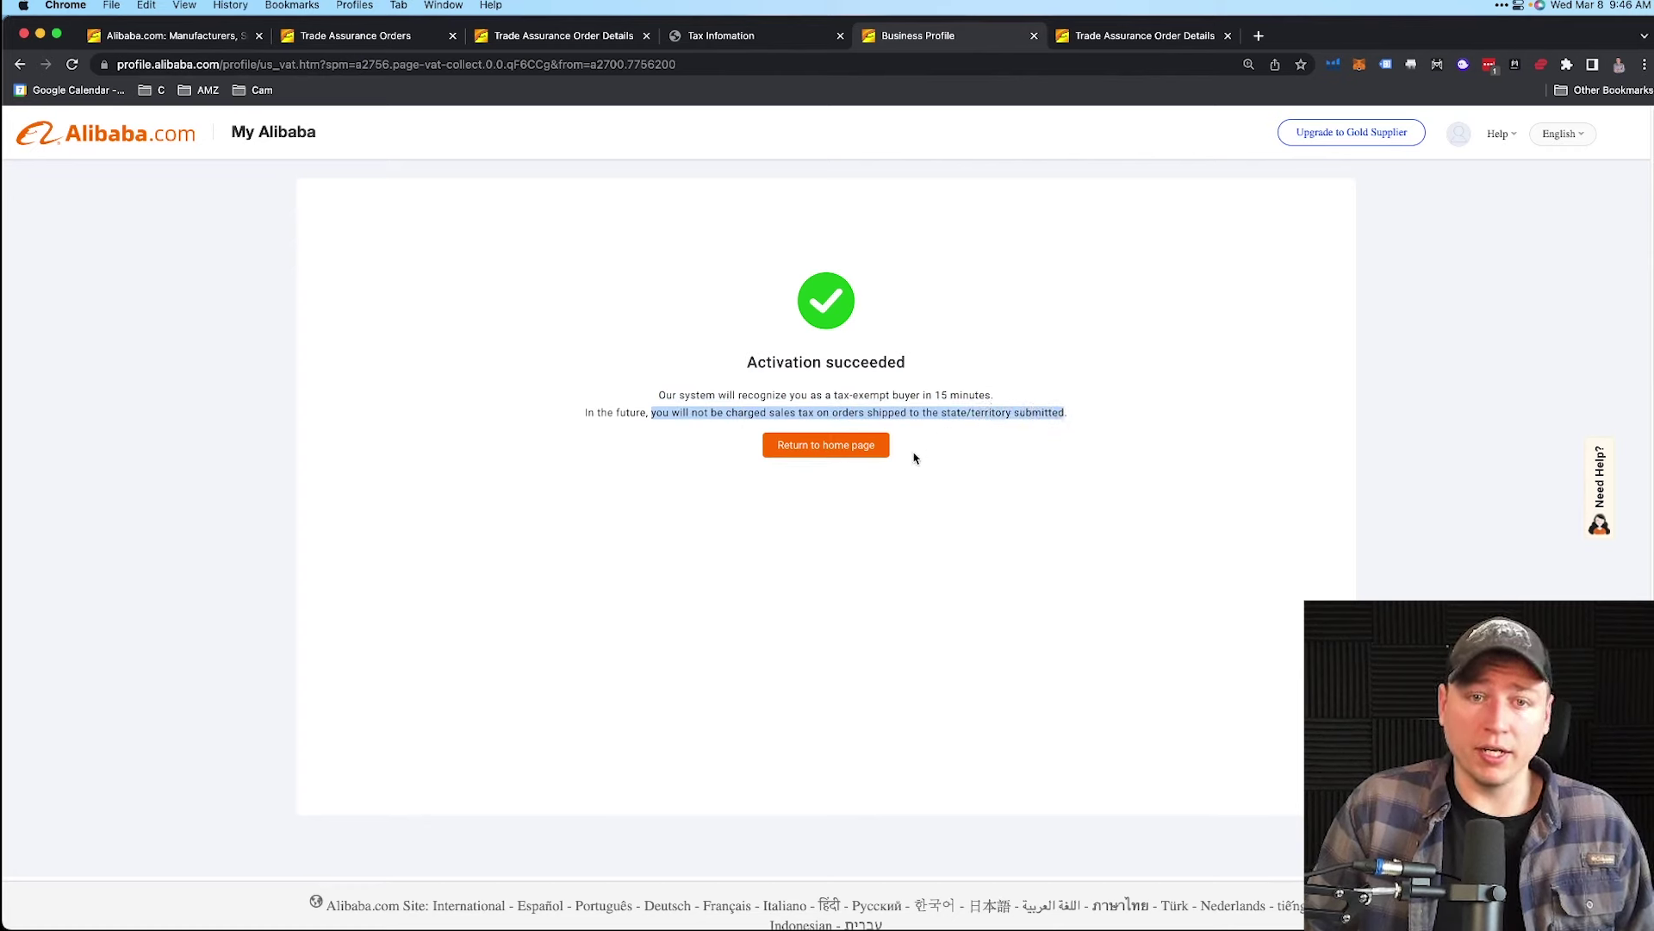